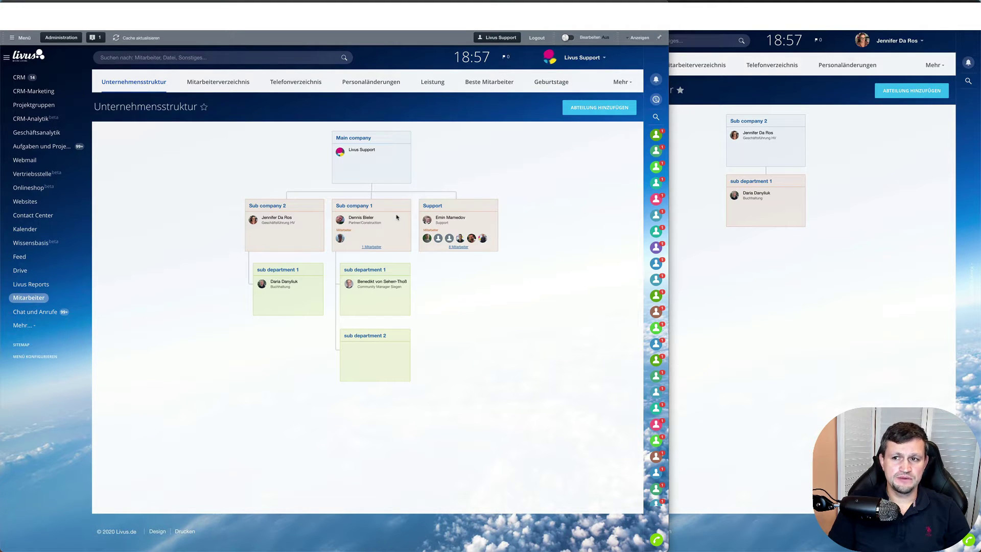
# In the Sub company 2 manager's account, search the chat contacts for their own department's employee and for Sub company 1's sub department 1 head
pyautogui.click(780, 285)
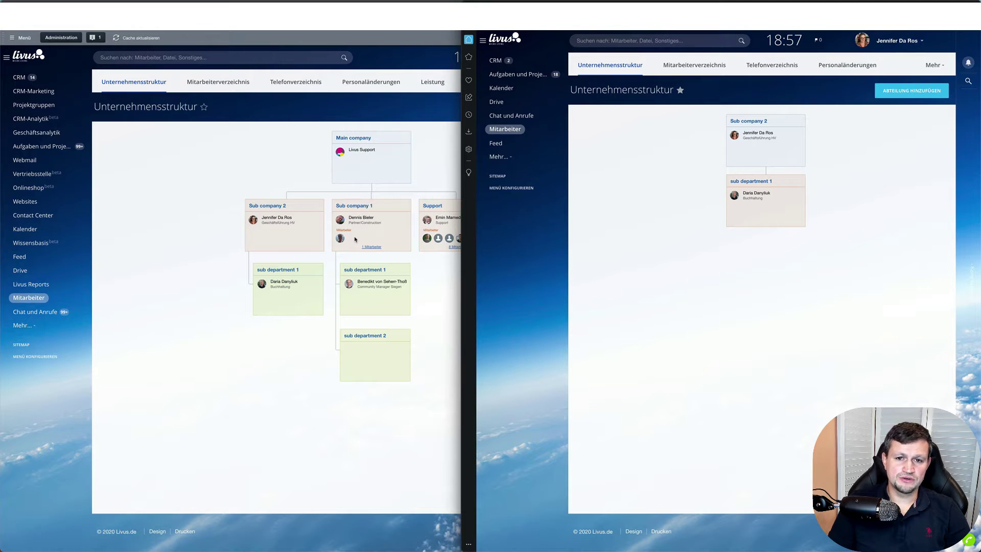
pyautogui.click(517, 117)
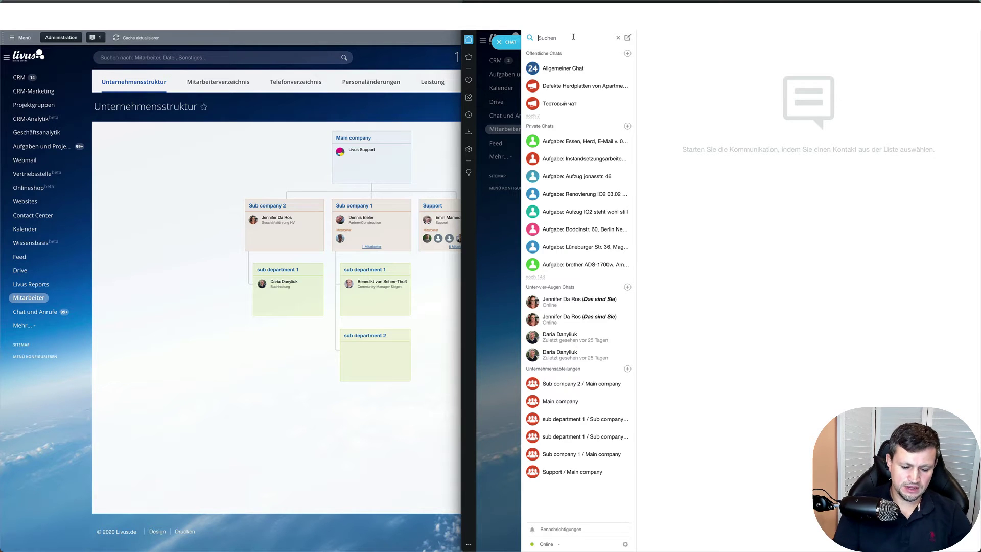
pyautogui.write('daria')
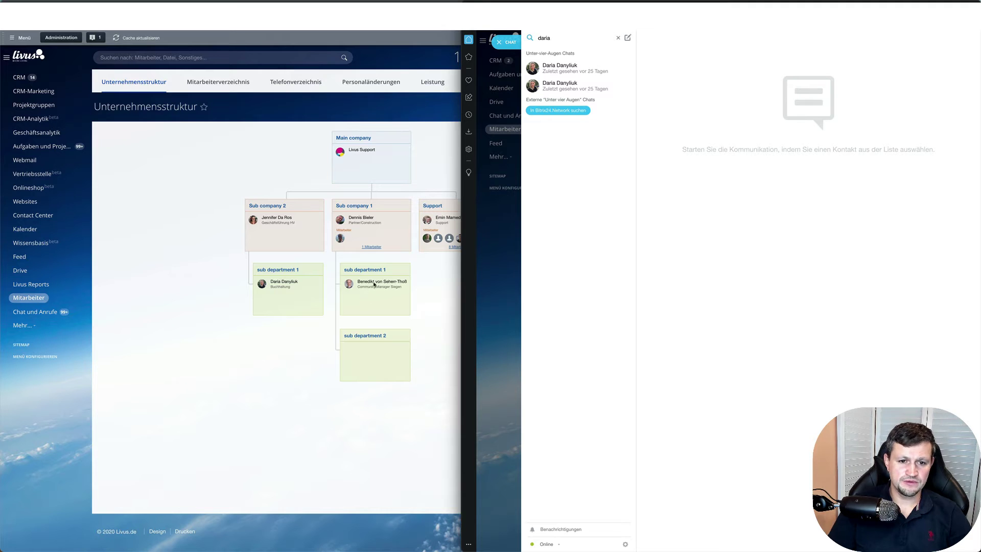
pyautogui.doubleClick(565, 35)
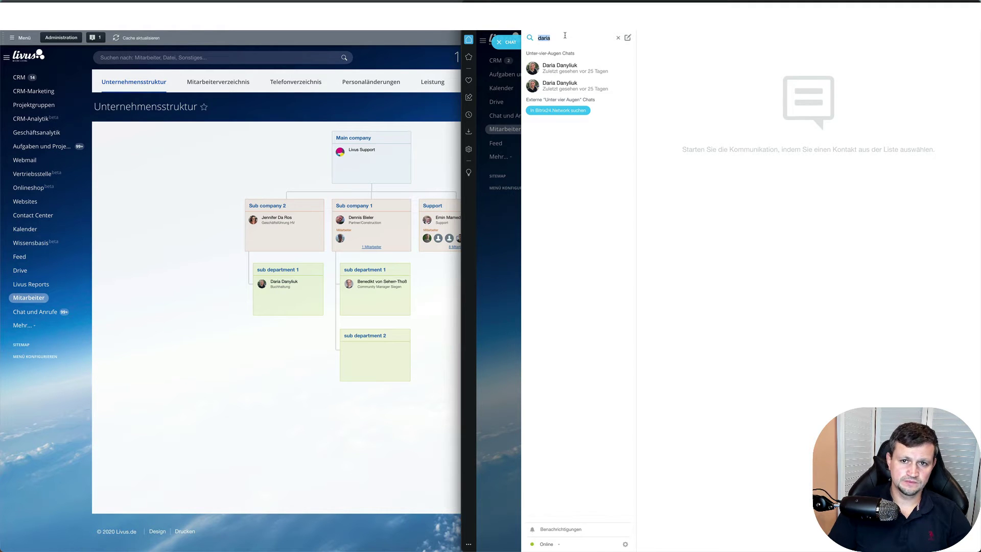
pyautogui.write('ben')
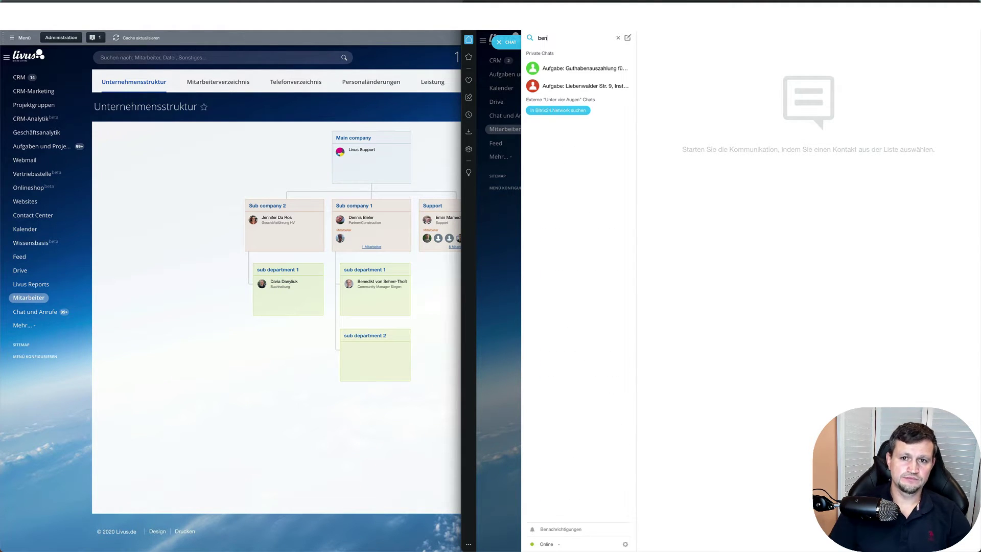
# In the administrator's company structure, move the head of Sub company 1's sub department 1 to Sub company 2, and close the manager's chat
pyautogui.click(423, 305)
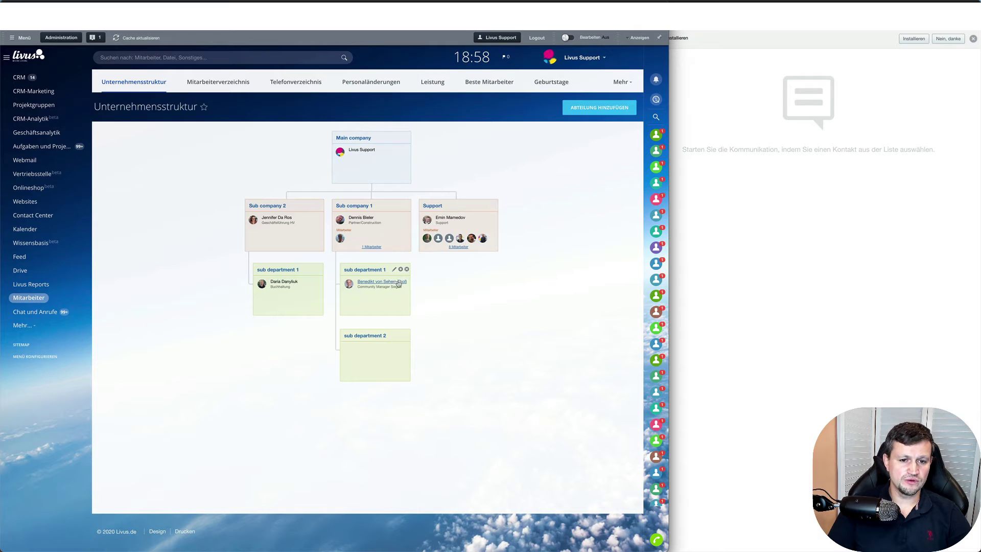
pyautogui.moveTo(360, 282); pyautogui.dragTo(279, 252)
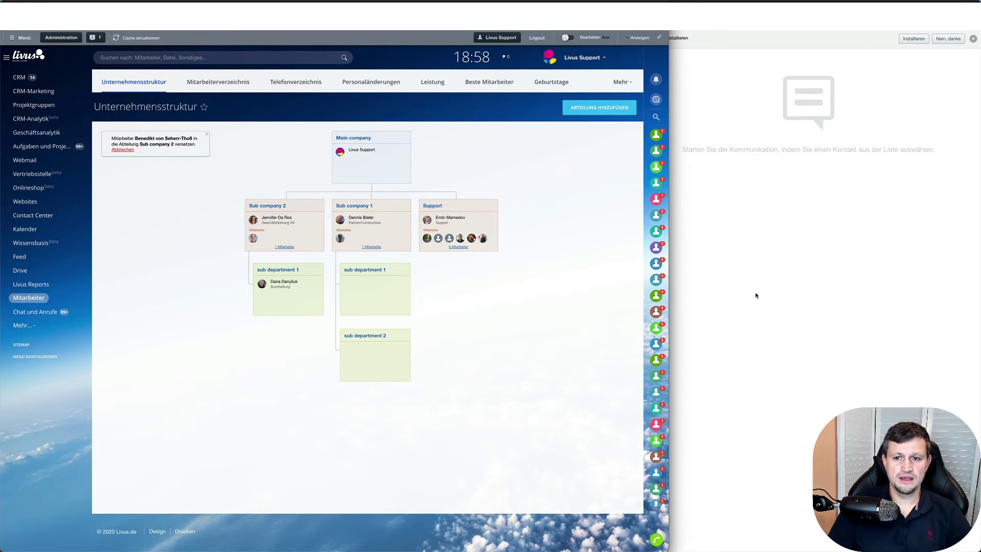
pyautogui.click(887, 305)
pyautogui.press('Escape')
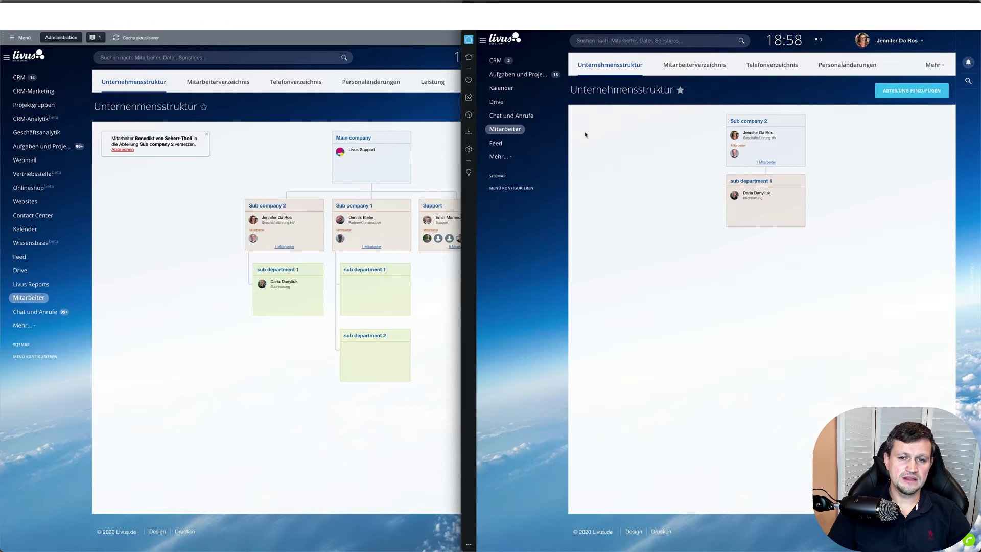
# Reopen the manager's chat, search the contacts for the employee moved to Sub company 2, and close the chat
pyautogui.click(511, 116)
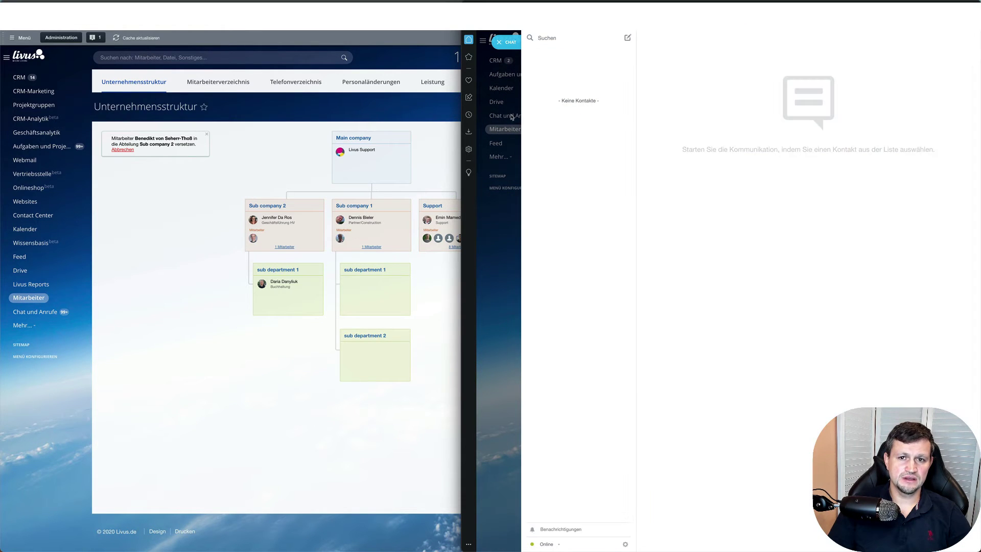
pyautogui.click(501, 43)
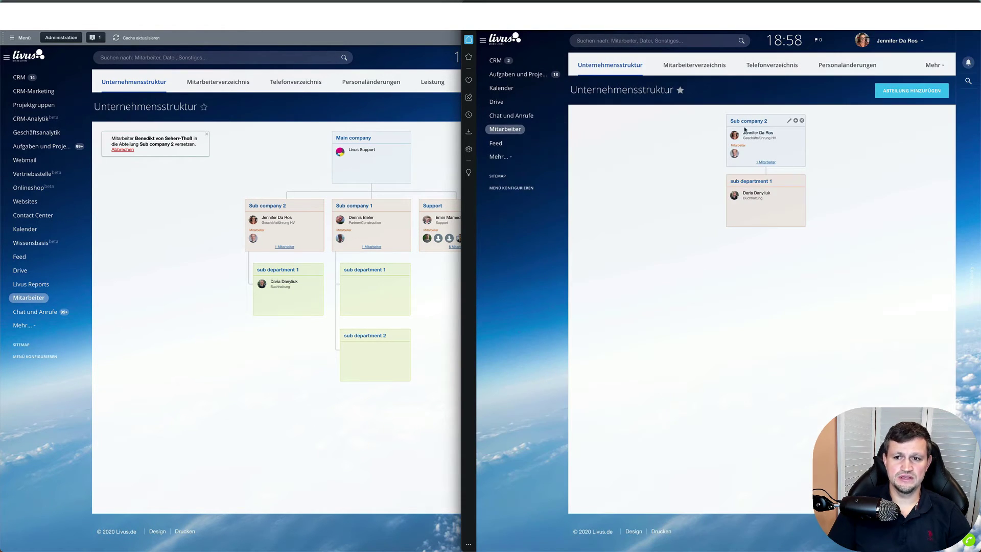
pyautogui.click(513, 116)
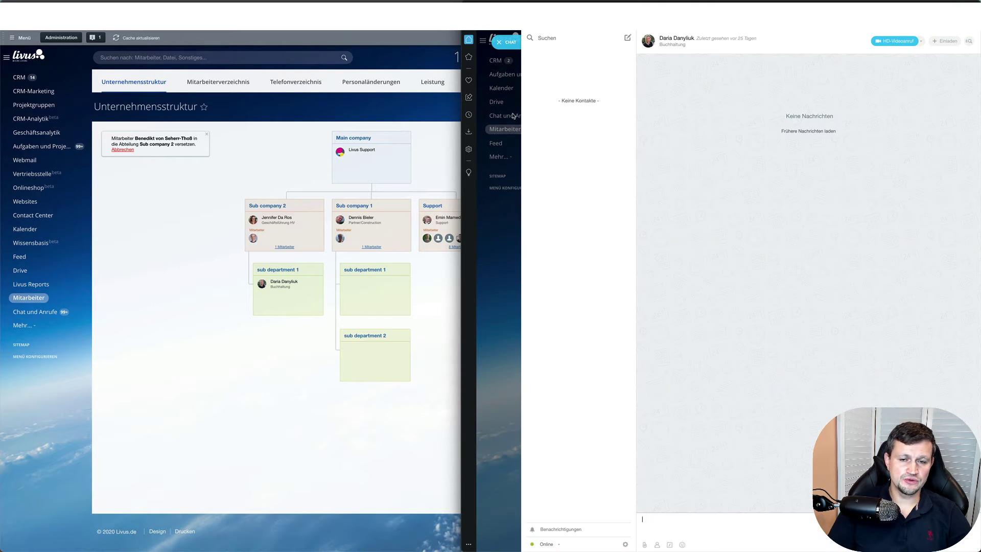
pyautogui.click(573, 34)
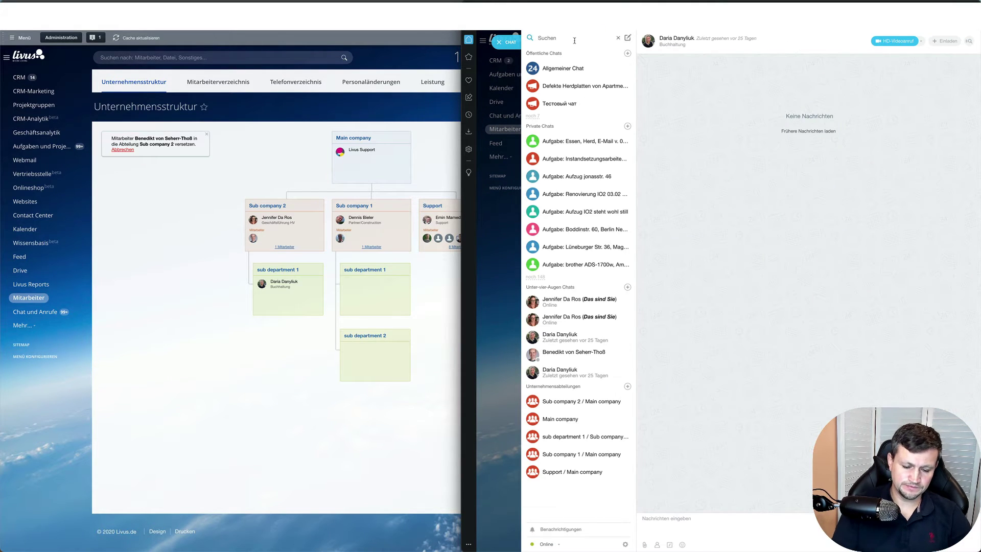
pyautogui.write('ben')
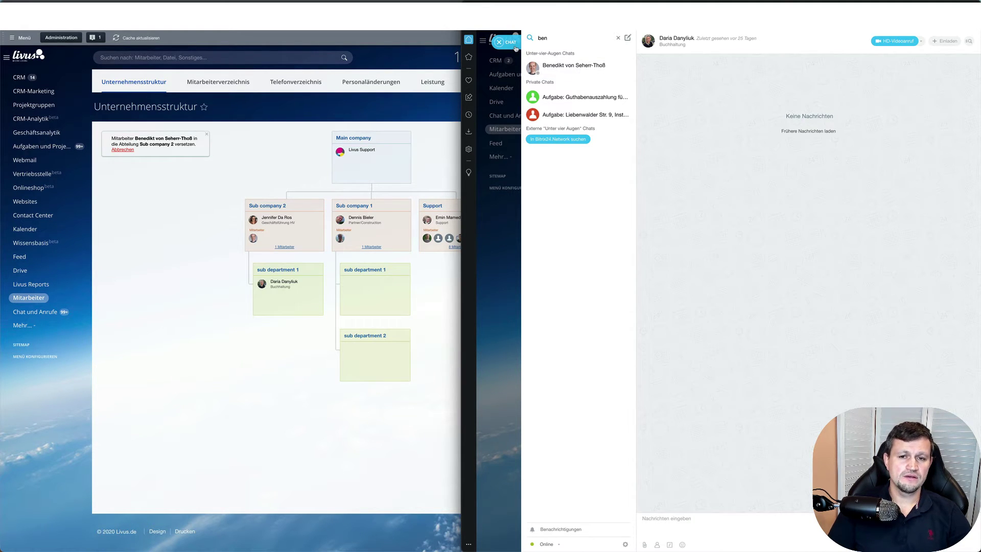
pyautogui.click(516, 49)
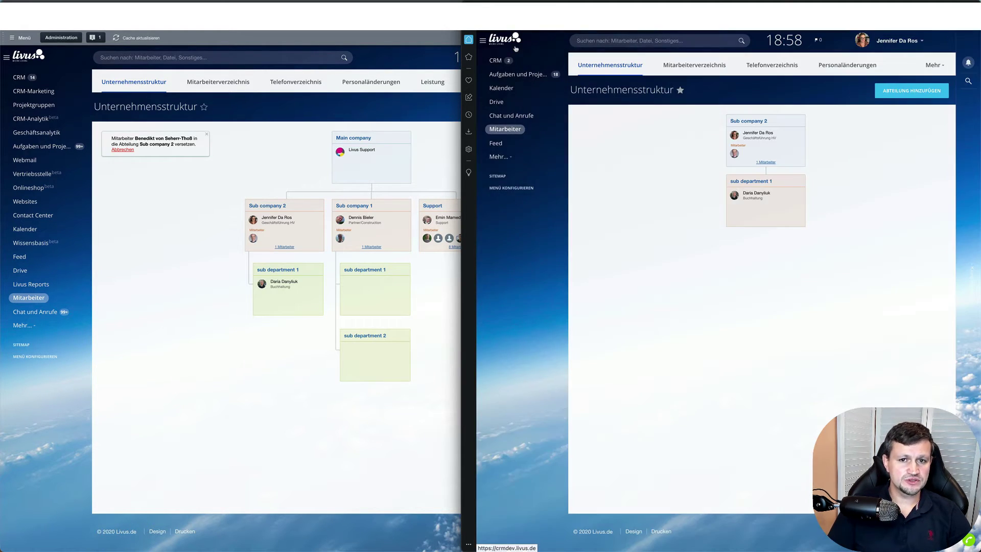
# In a new task draft, look up both Sub company 2 employees as responsible person, select the moved one, and close the draft unsaved
pyautogui.click(525, 75)
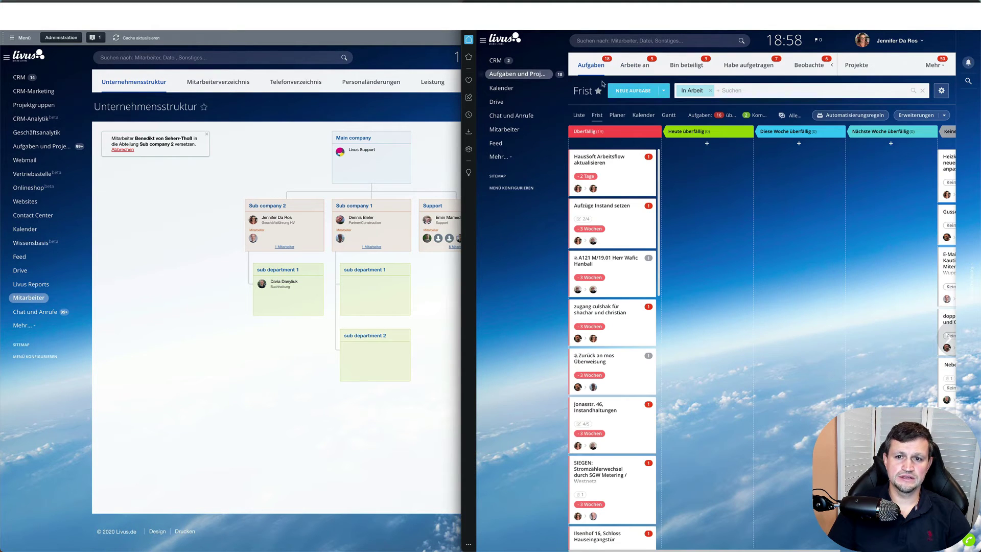
pyautogui.click(630, 90)
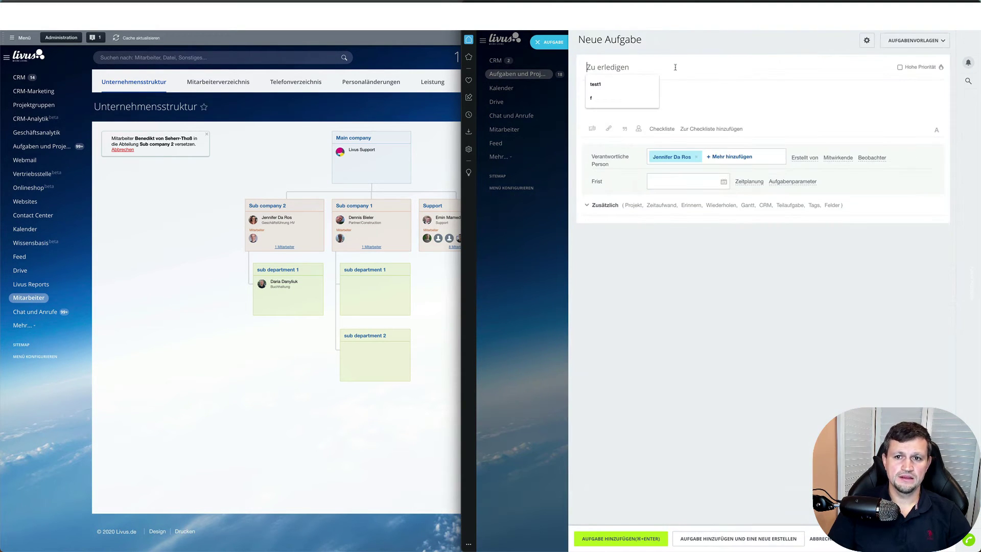
pyautogui.click(696, 156)
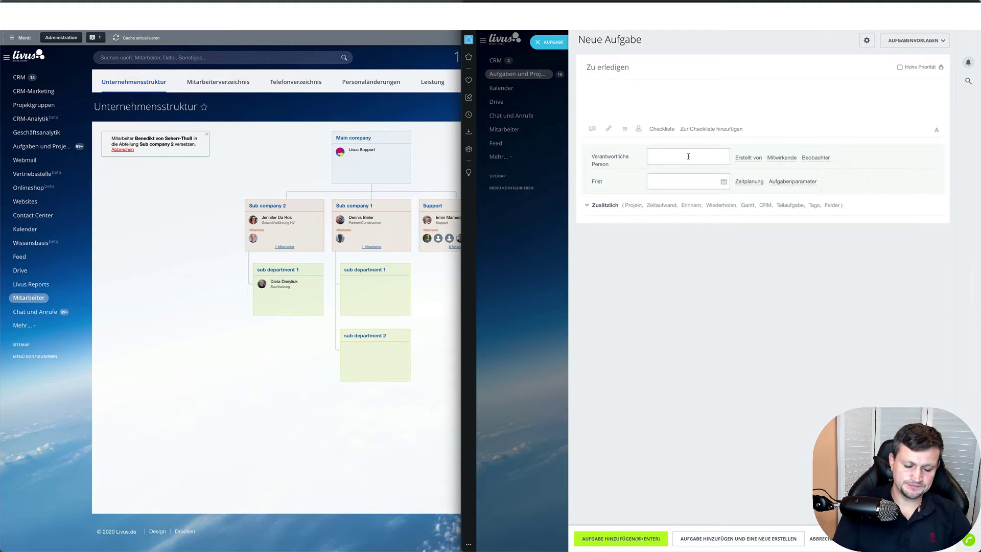
pyautogui.write('dar')
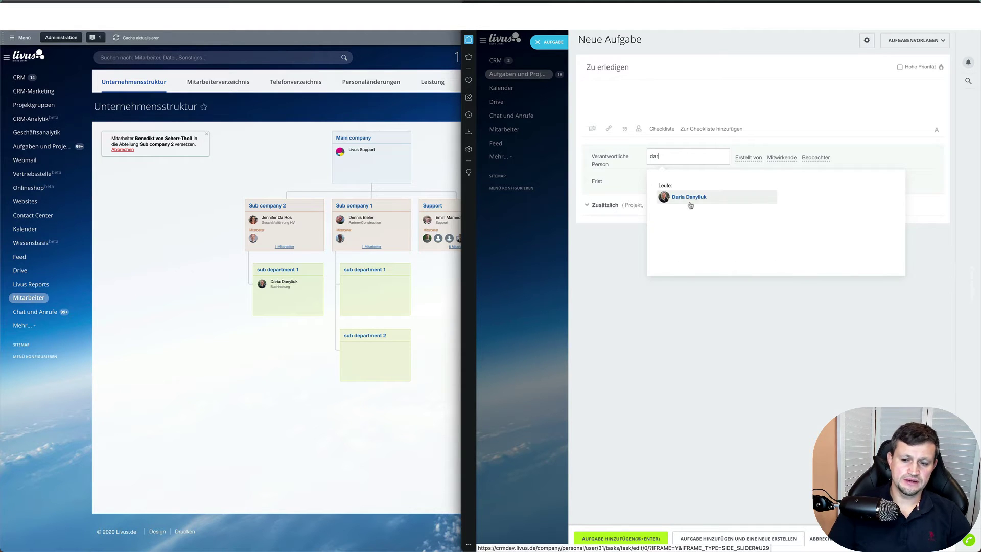
pyautogui.press('BackSpace')
pyautogui.press('BackSpace')
pyautogui.press('BackSpace')
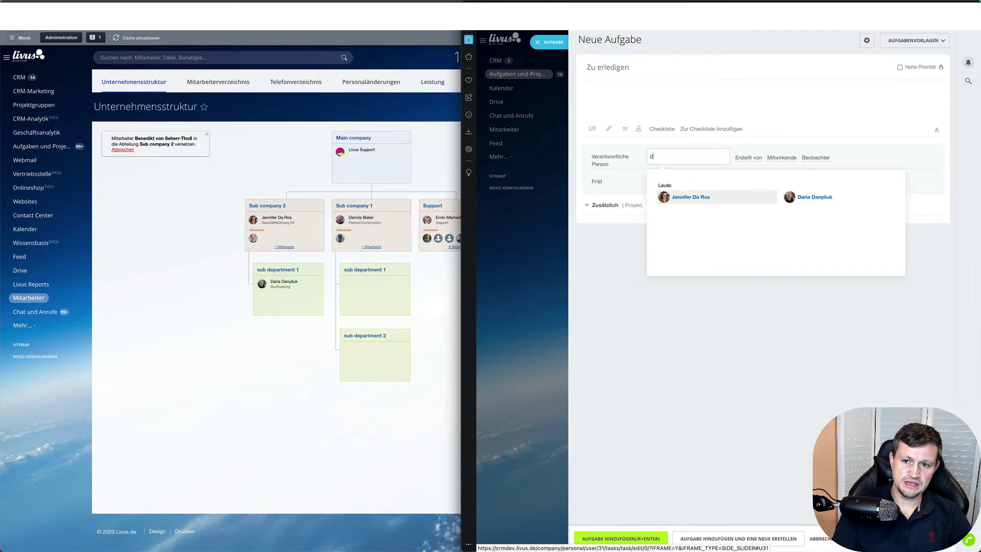
pyautogui.write('ben')
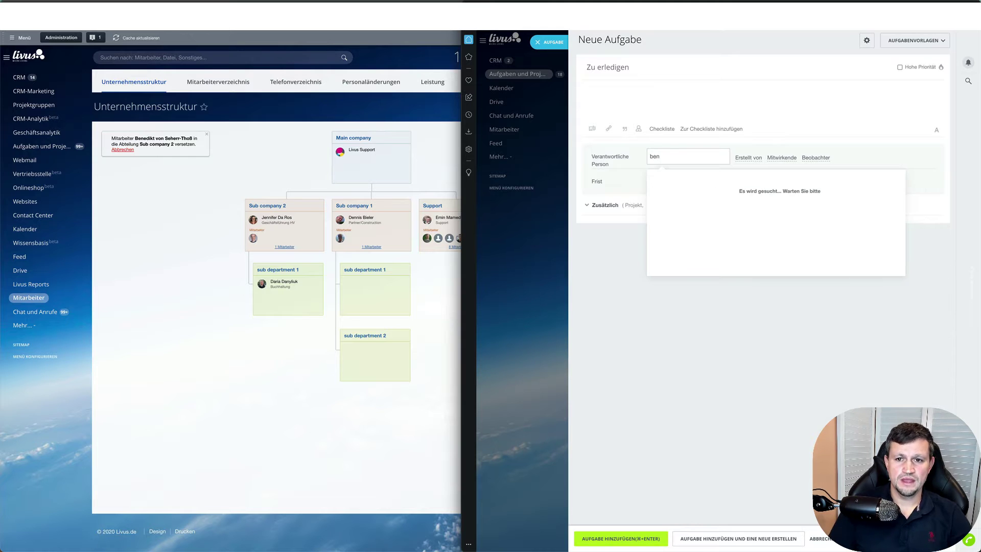
pyautogui.click(693, 200)
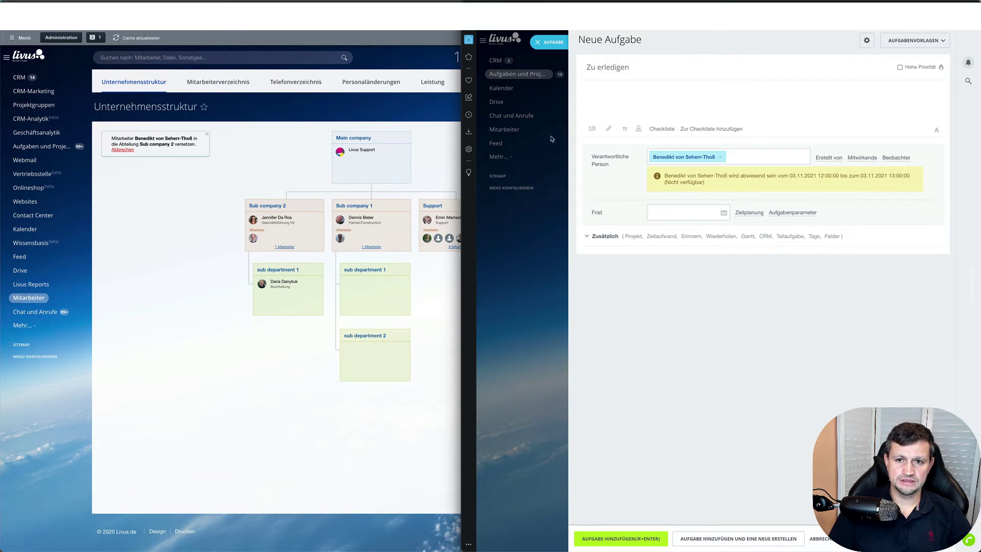
pyautogui.click(538, 42)
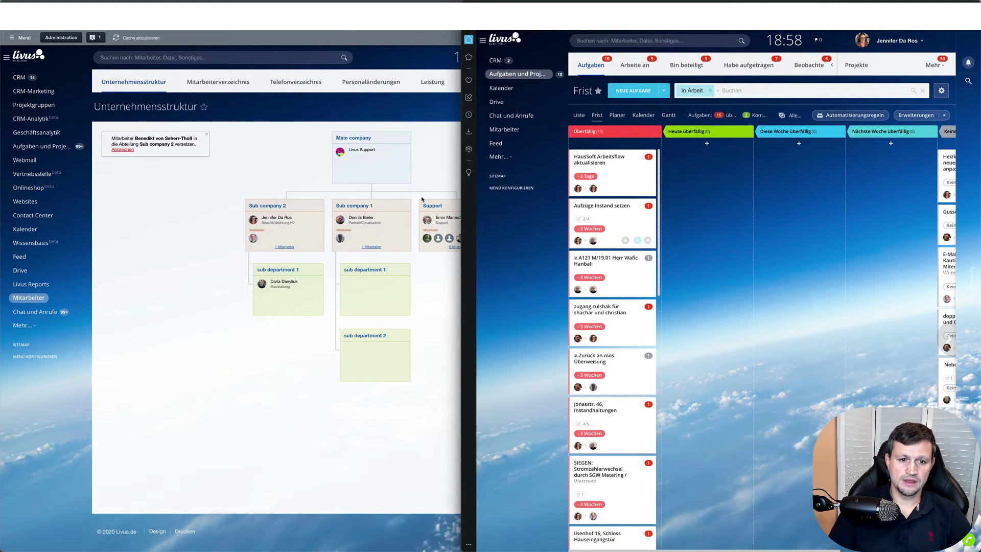
# Move the employee from Sub company 2 back to sub department 1 of Sub company 1 in the company structure
pyautogui.moveTo(253, 238); pyautogui.dragTo(382, 285)
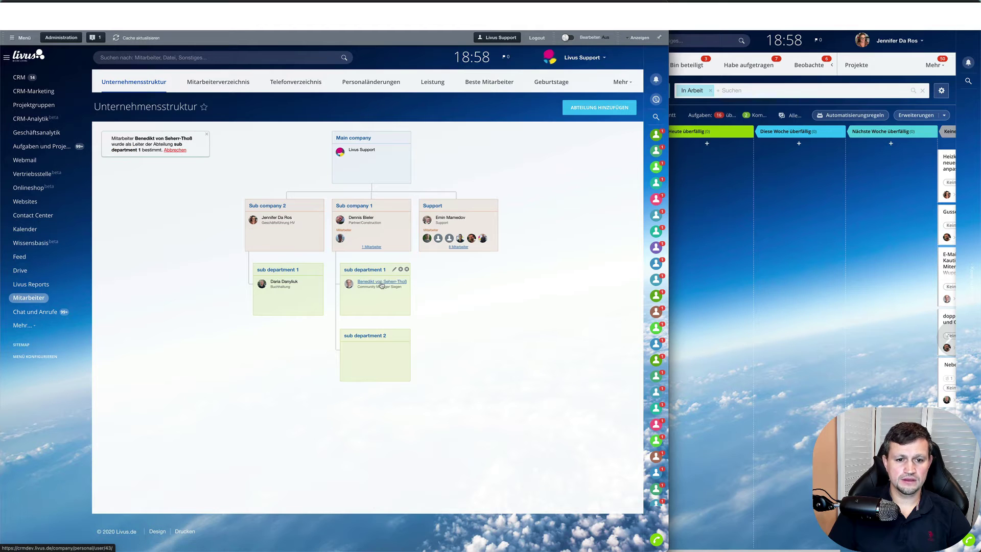
pyautogui.click(718, 248)
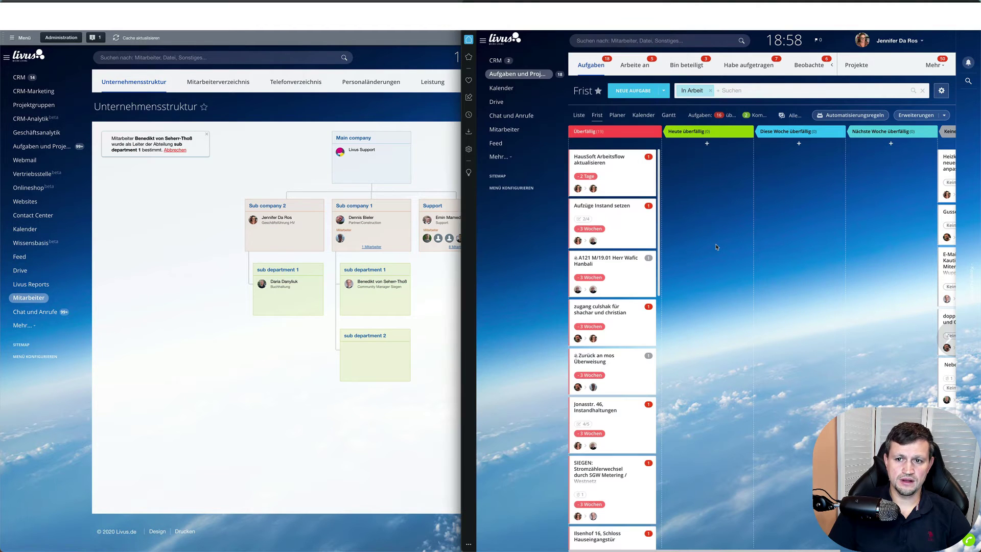
# In another task draft, search for the moved-back employee, add Sub company 2's sub department 1 employee from the department list, and discard the draft
pyautogui.click(642, 94)
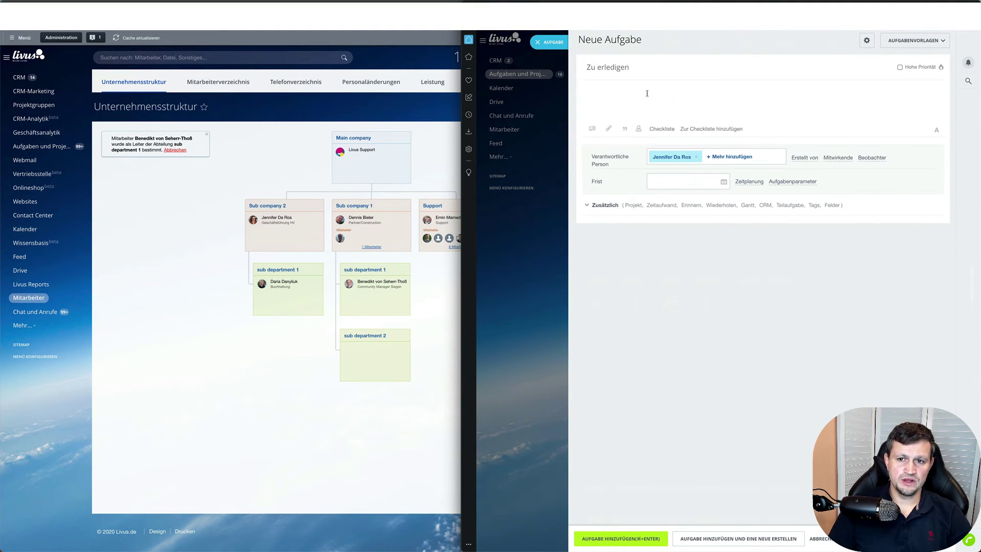
pyautogui.click(672, 157)
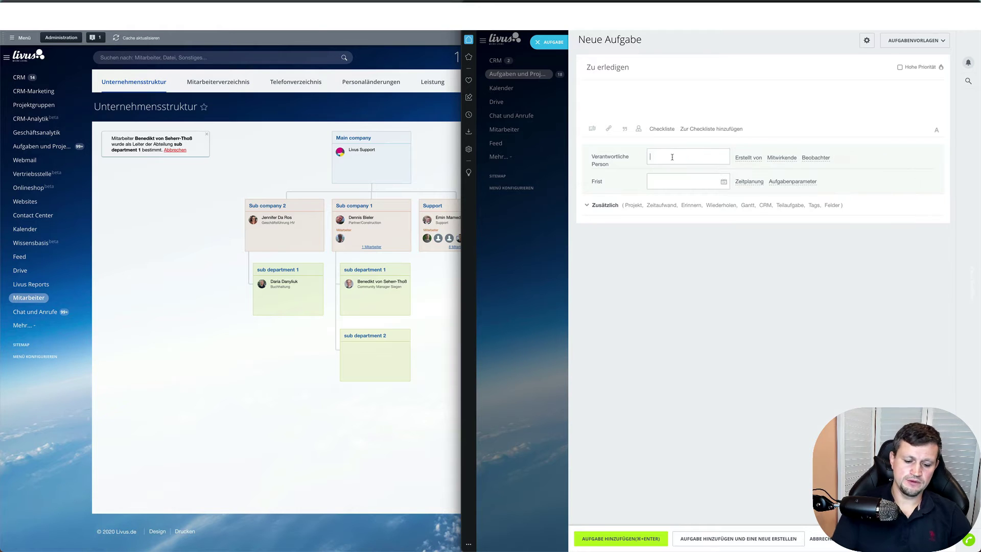
pyautogui.write('ben')
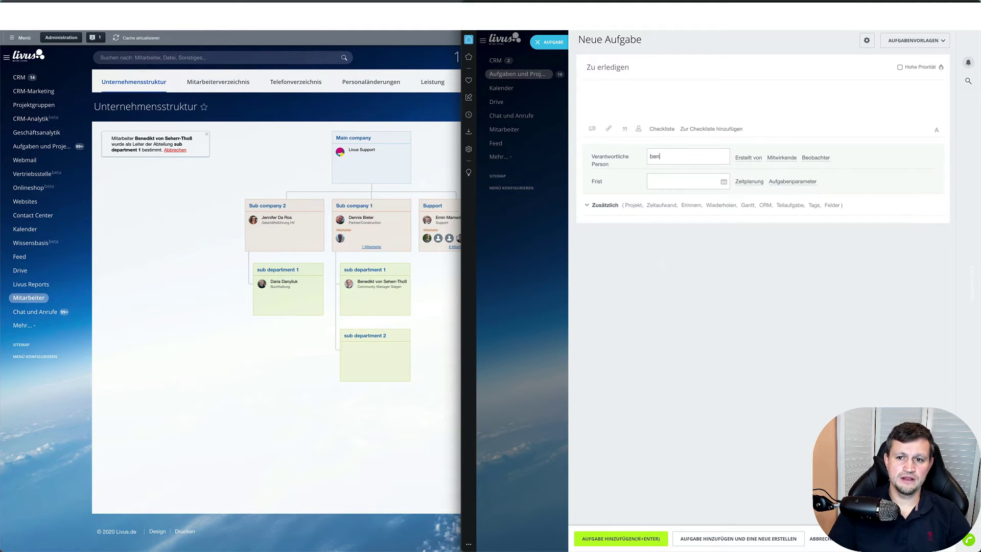
pyautogui.click(751, 158)
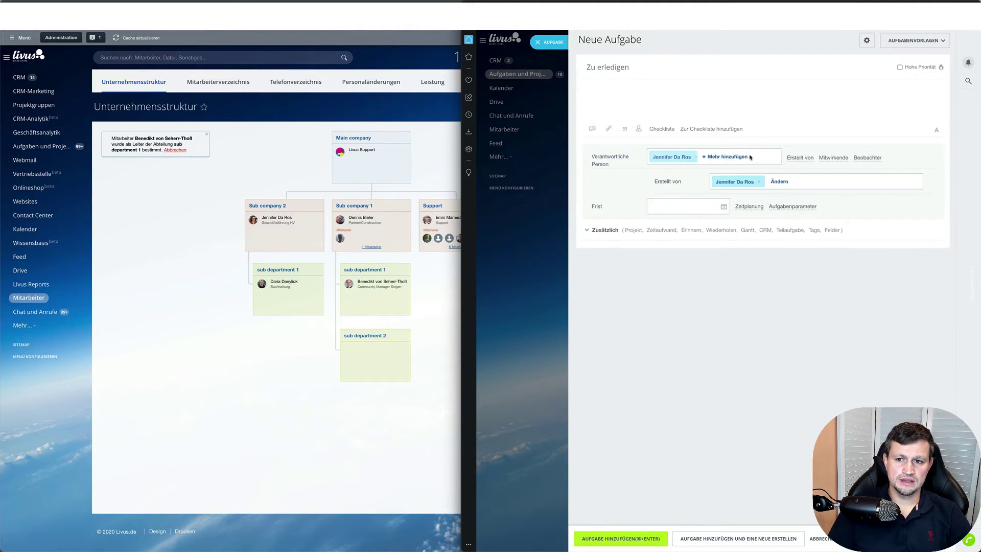
pyautogui.click(740, 154)
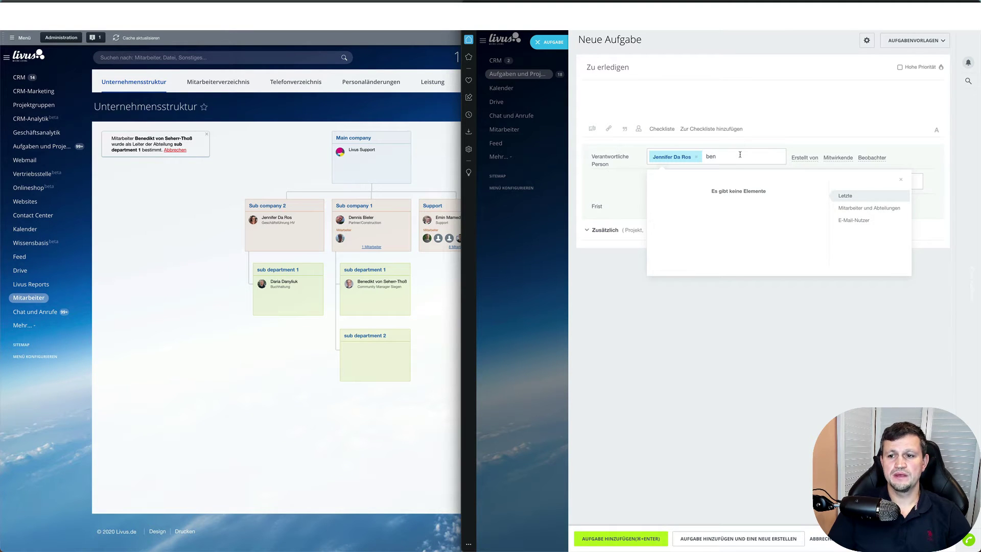
pyautogui.click(875, 209)
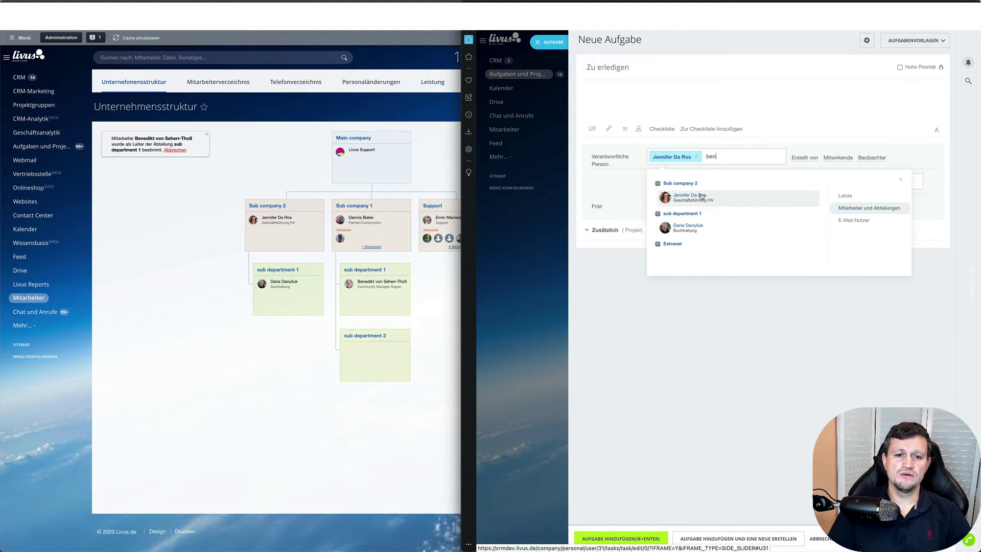
pyautogui.click(693, 238)
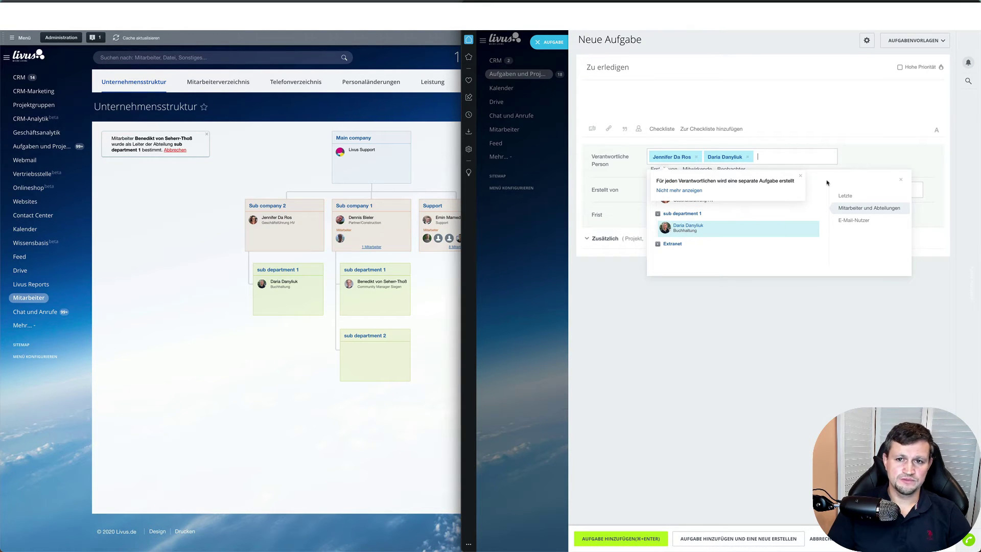
pyautogui.click(561, 46)
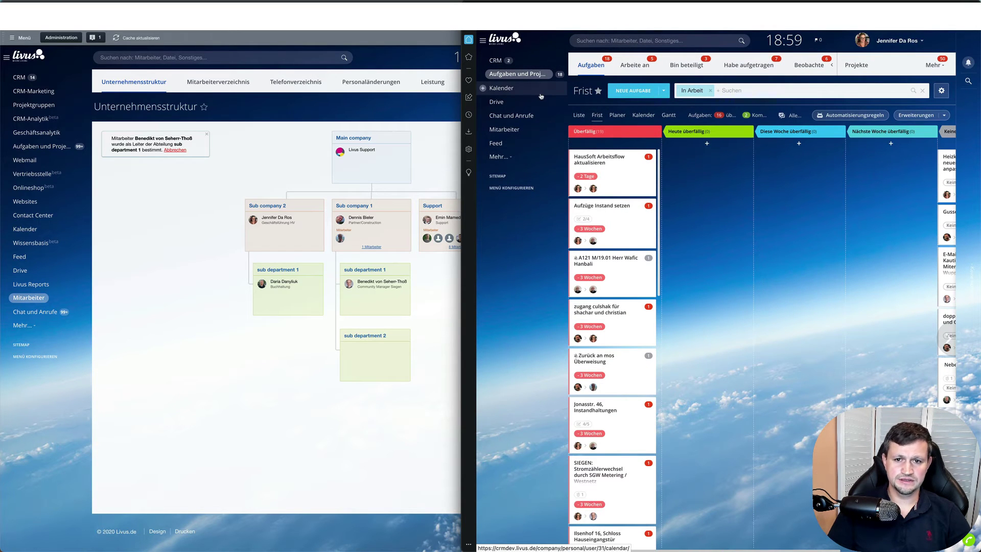
# In a new feed message, browse the recipients by employees and departments, and search for the employee in Sub company 1's sub department 1
pyautogui.click(515, 143)
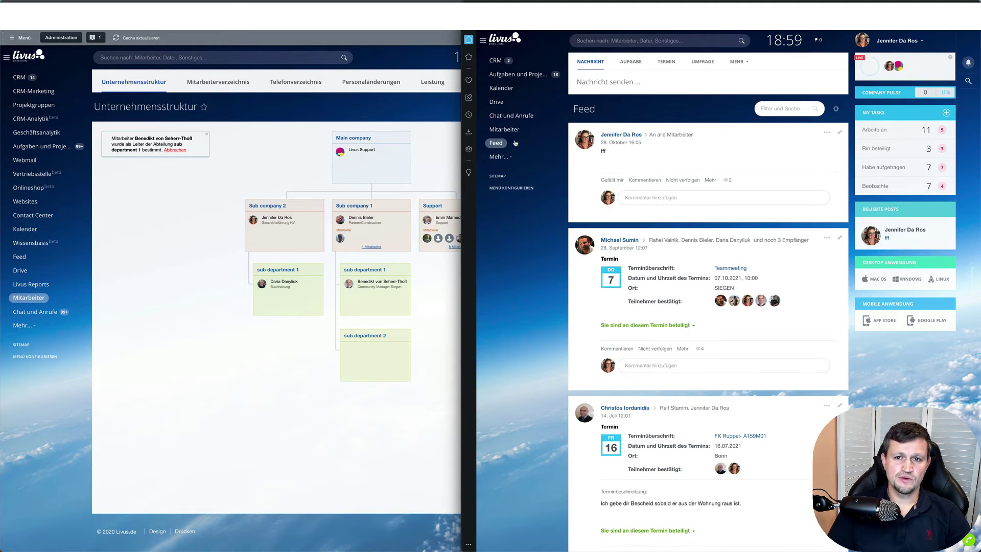
pyautogui.click(626, 82)
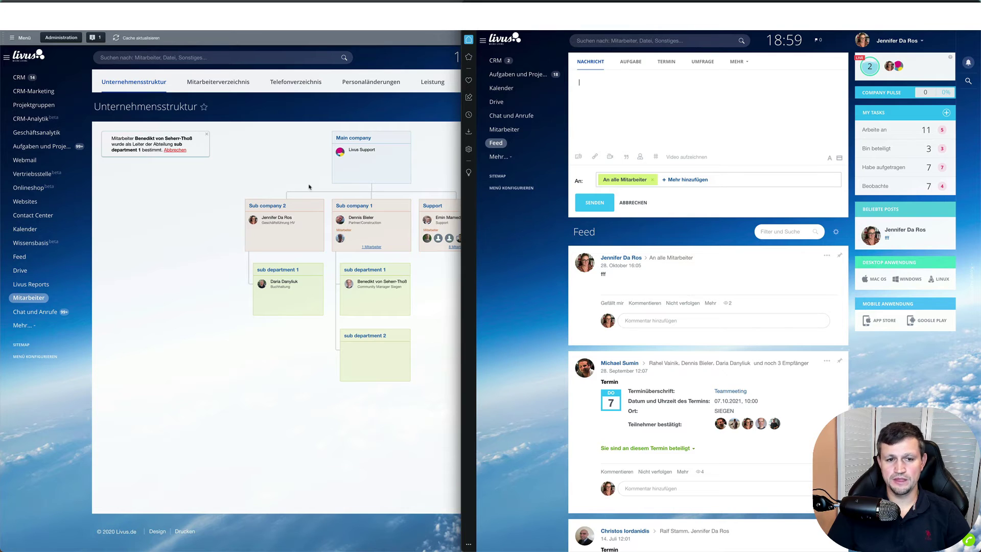
pyautogui.click(699, 181)
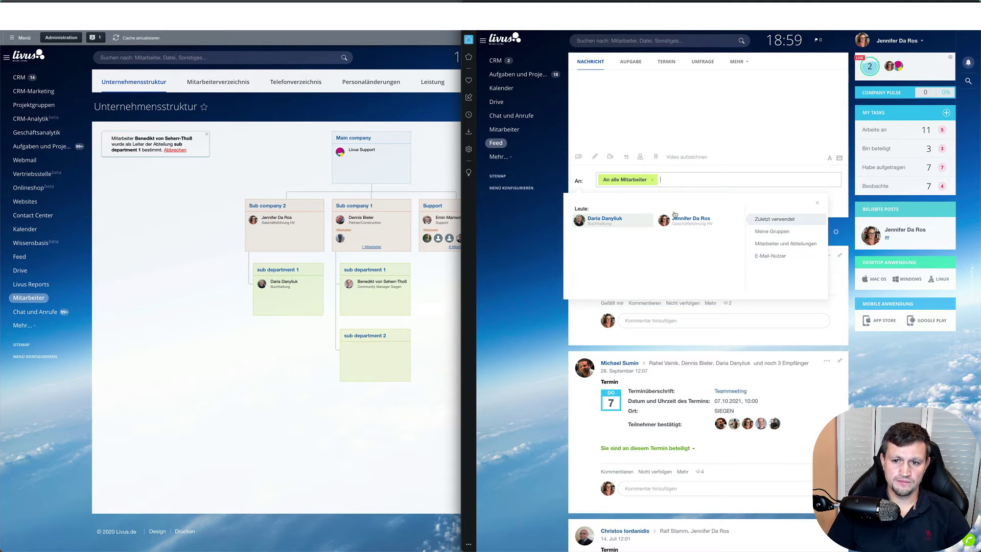
pyautogui.click(796, 245)
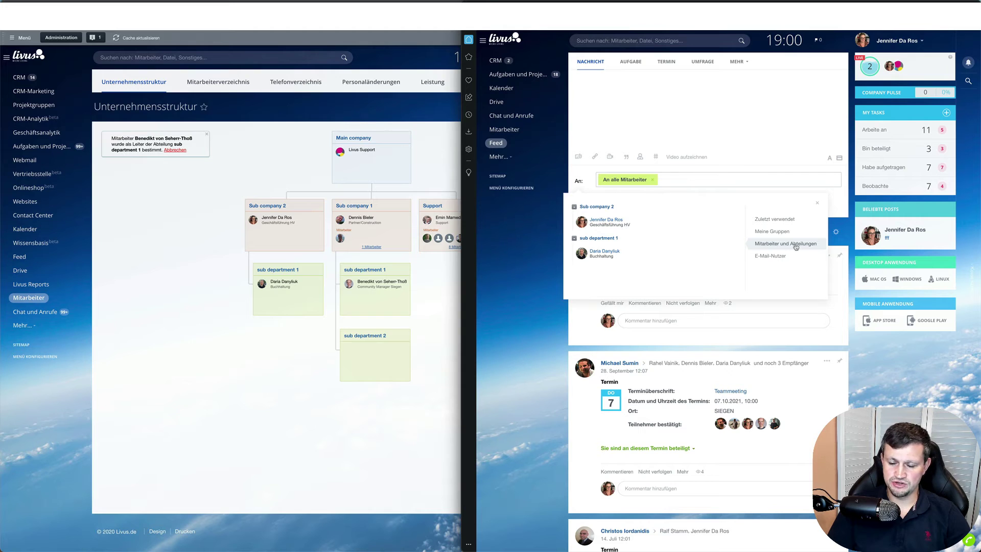
pyautogui.click(725, 182)
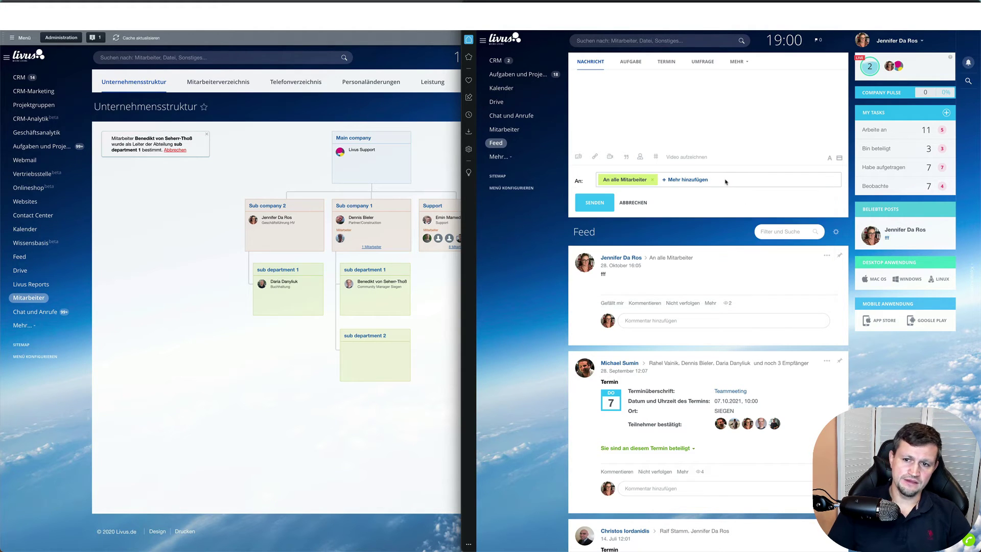
pyautogui.click(696, 177)
pyautogui.write('ben')
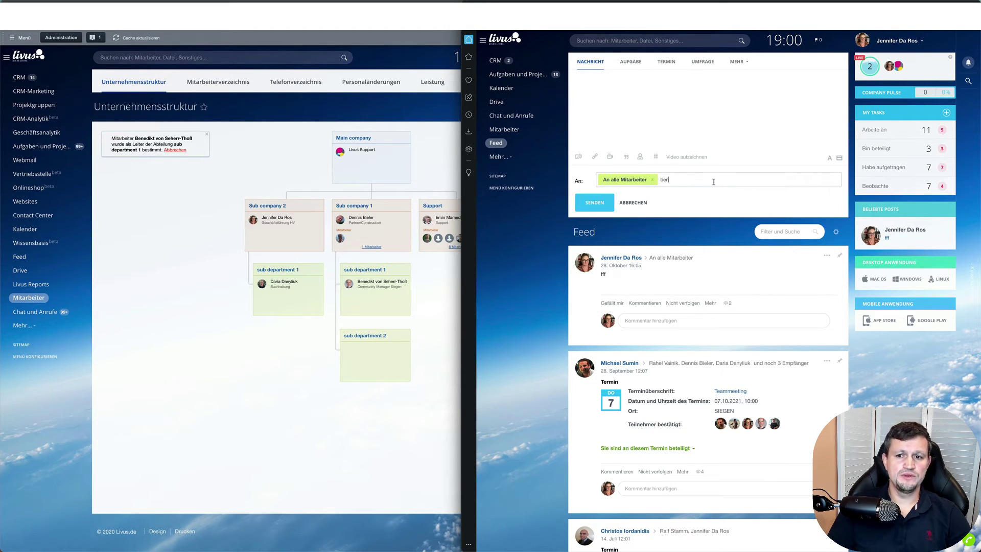
# Move the employee from Sub company 1's sub department 1 to Sub company 2 in the company structure, and discard the manager's feed message draft
pyautogui.click(391, 283)
pyautogui.moveTo(391, 284); pyautogui.dragTo(293, 246)
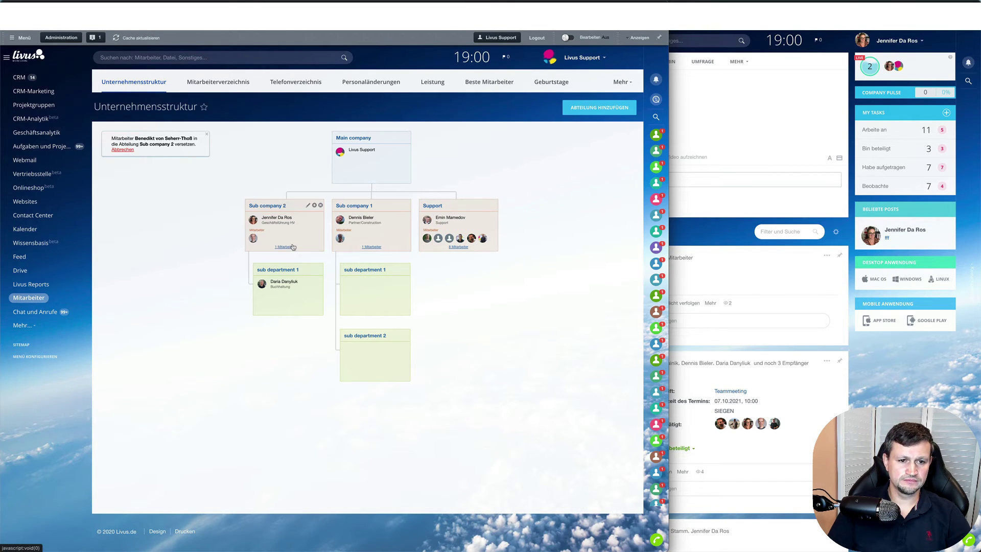
pyautogui.click(716, 191)
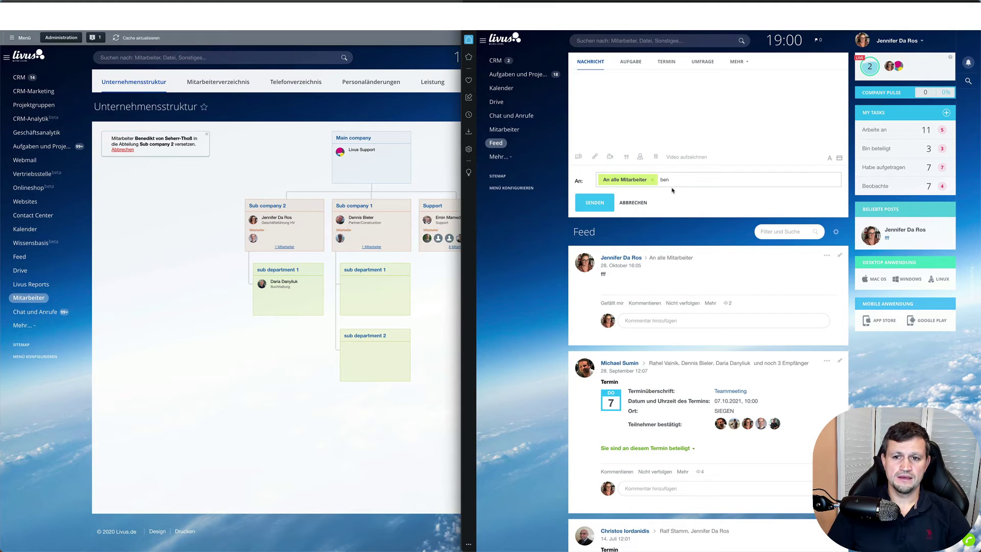
pyautogui.click(634, 202)
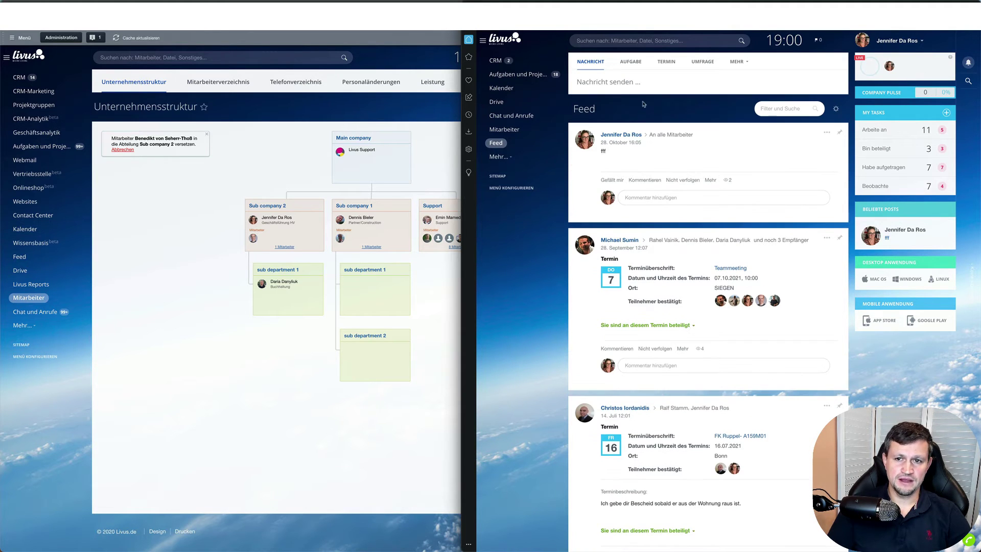
# Start a fresh feed message and examine its recent recipients and its employees and departments list
pyautogui.click(622, 82)
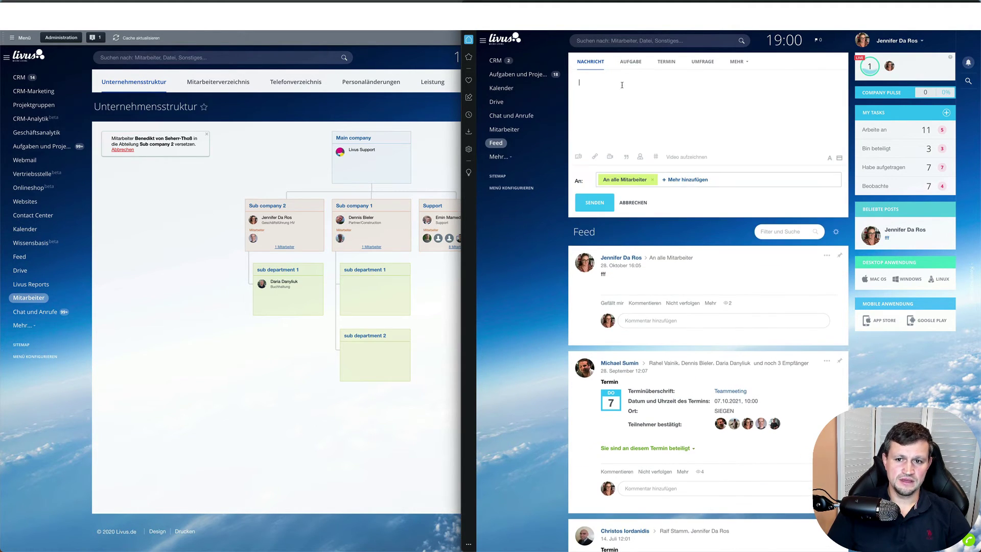
pyautogui.click(682, 180)
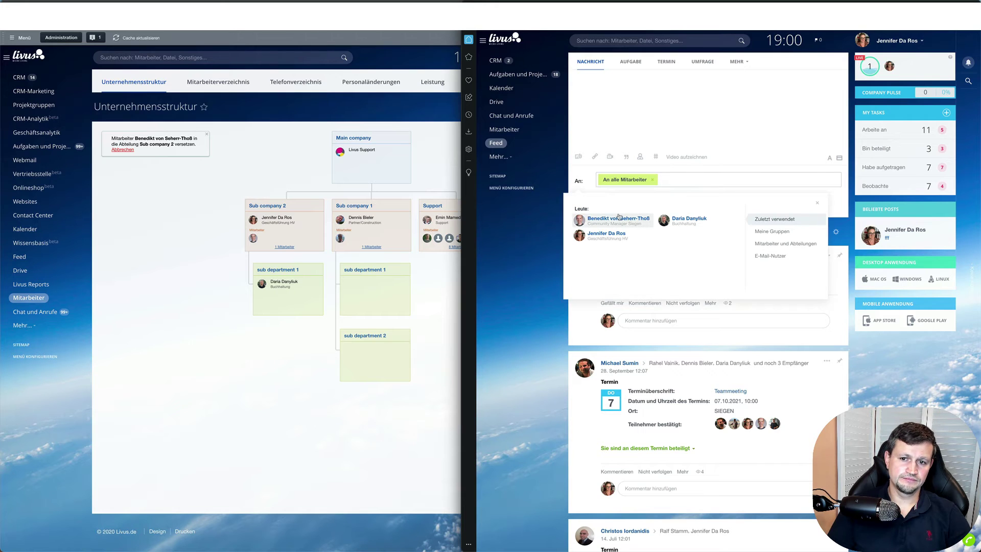
pyautogui.click(771, 245)
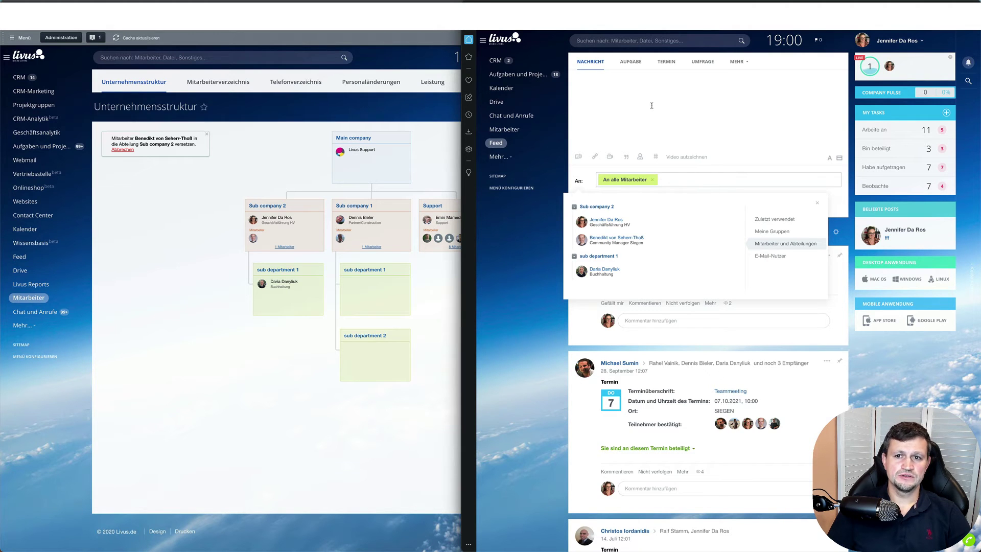
# In a feed task draft, list the employees and departments available as responsible person, and search for Sub company 1's manager
pyautogui.click(631, 61)
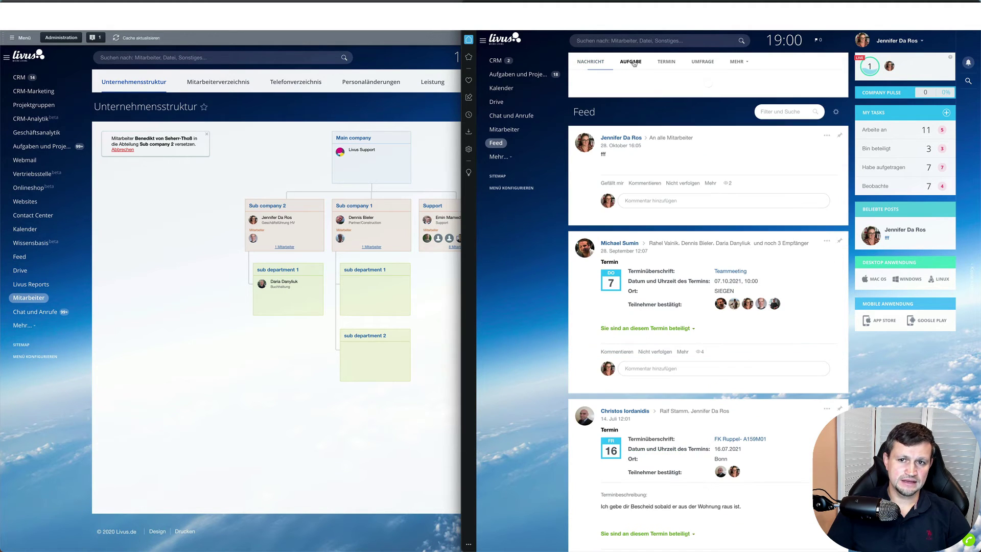
pyautogui.click(633, 86)
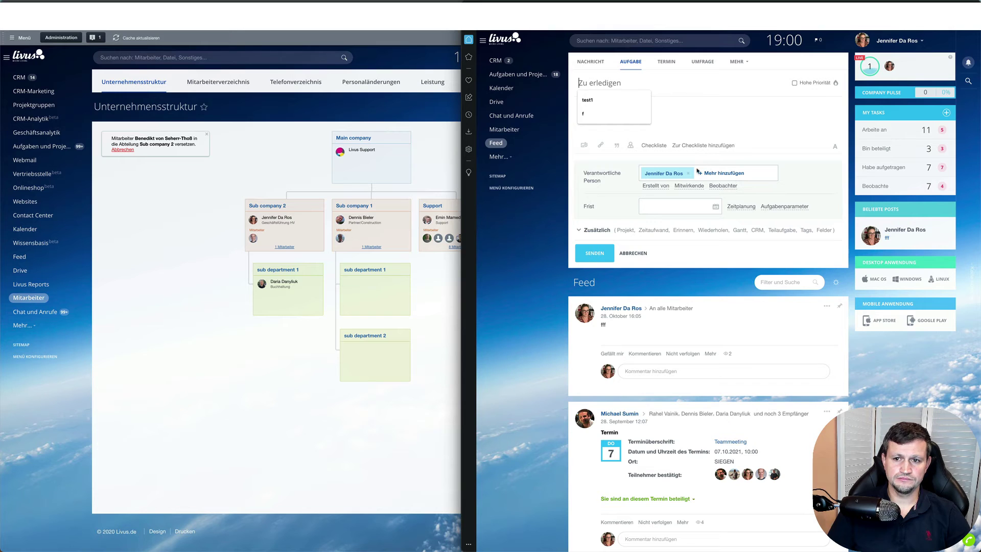
pyautogui.click(712, 173)
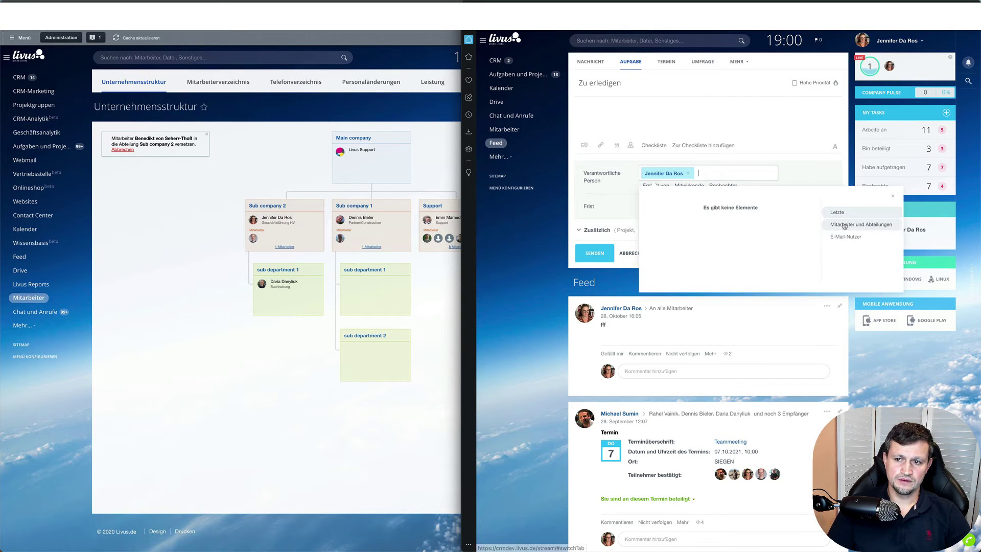
pyautogui.click(845, 226)
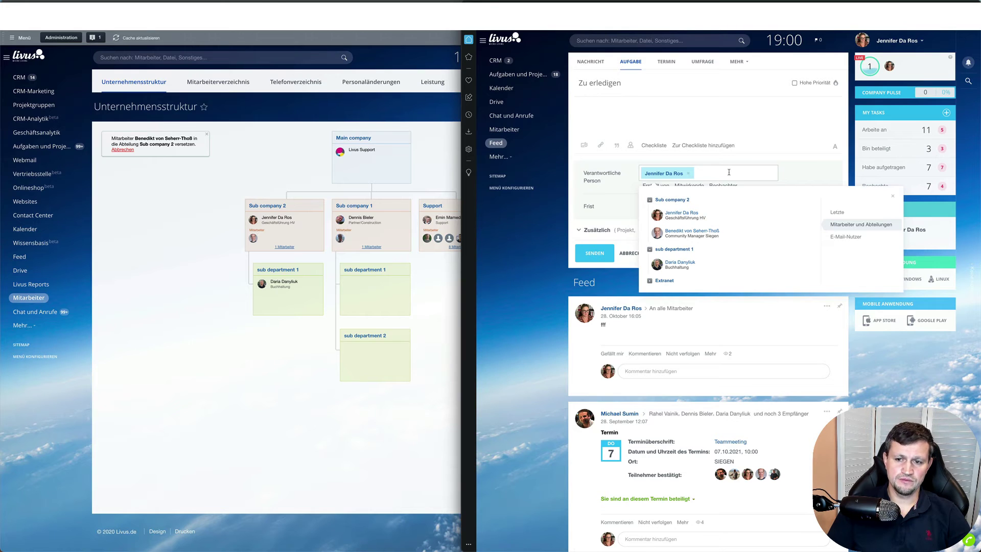
pyautogui.write('den')
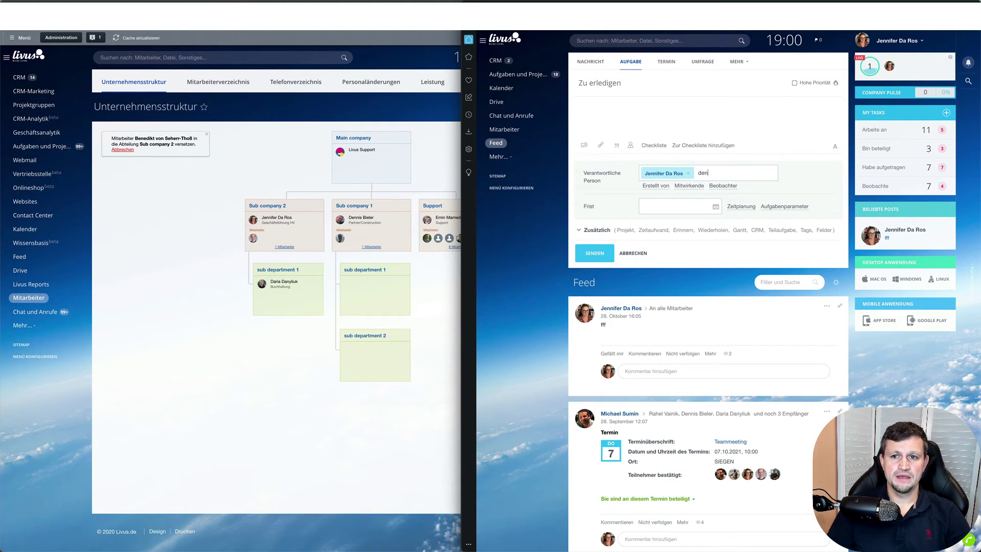
# Open a new event from the feed, remove the preset participant, and examine the employees available as participants
pyautogui.click(668, 62)
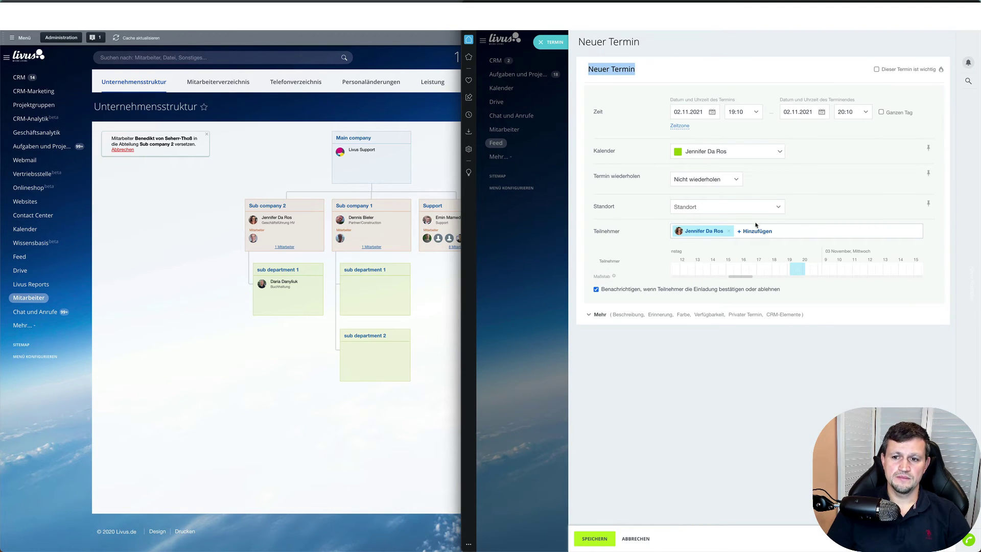
pyautogui.click(729, 231)
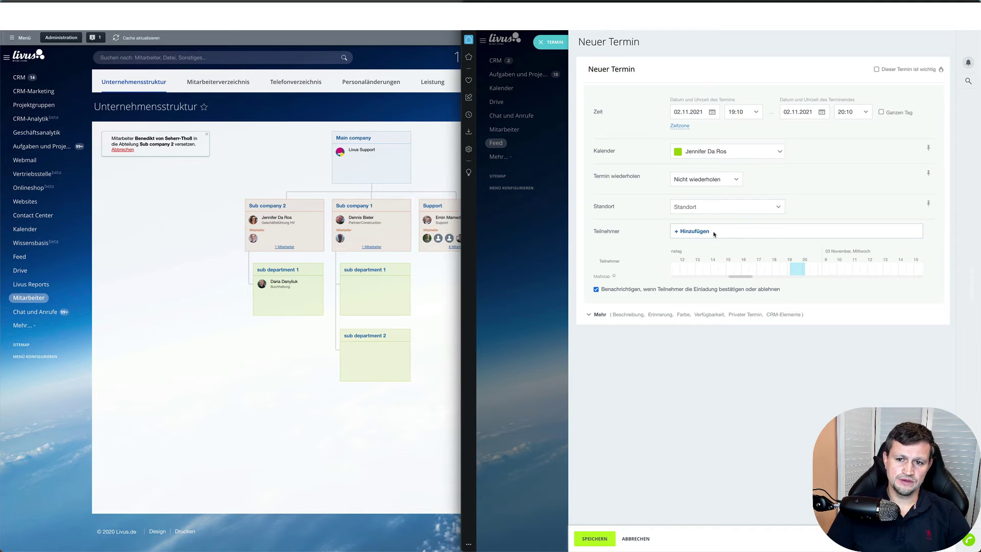
pyautogui.click(693, 232)
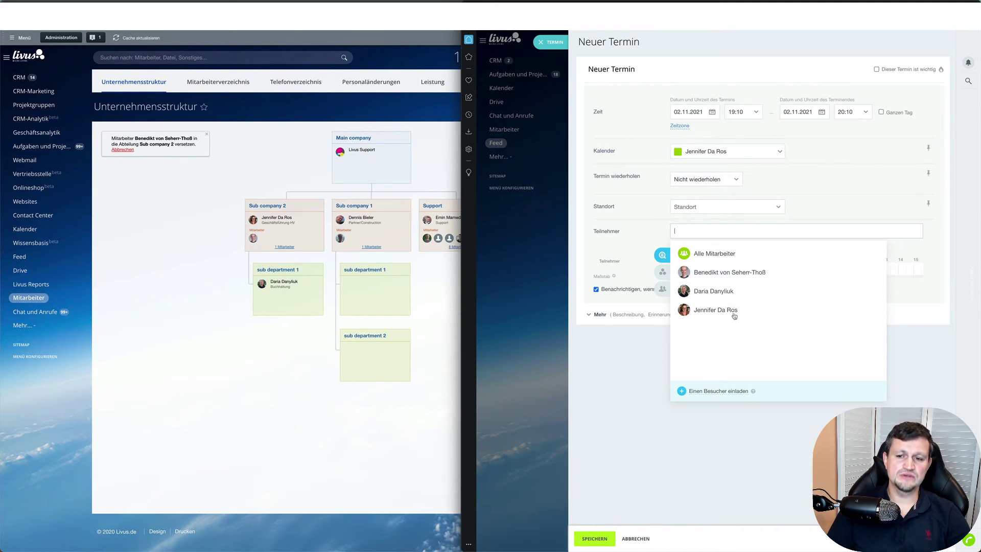
# Move the employee from Sub company 2 back to Sub company 1's sub department 1 in the company structure, and reload the manager's page
pyautogui.click(167, 227)
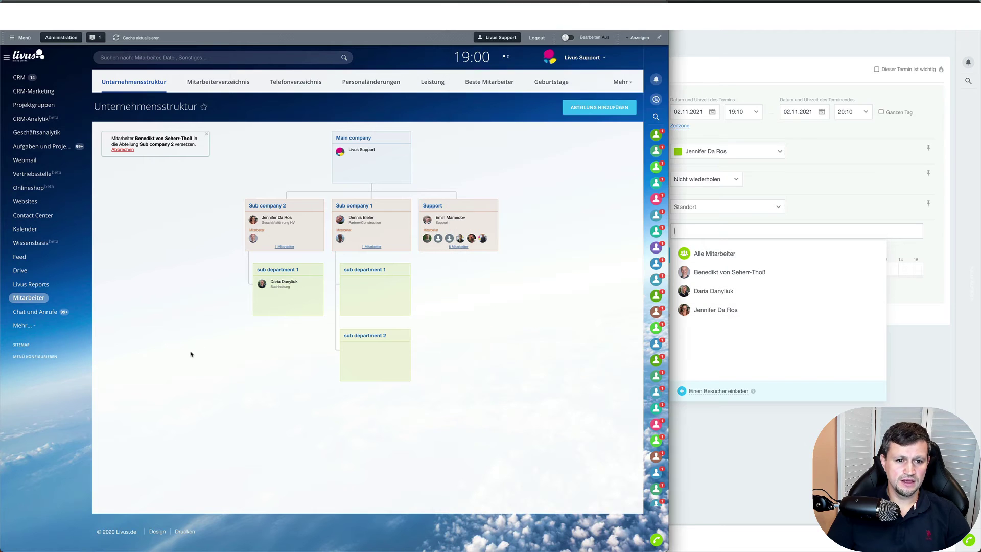
pyautogui.moveTo(253, 238); pyautogui.dragTo(400, 297)
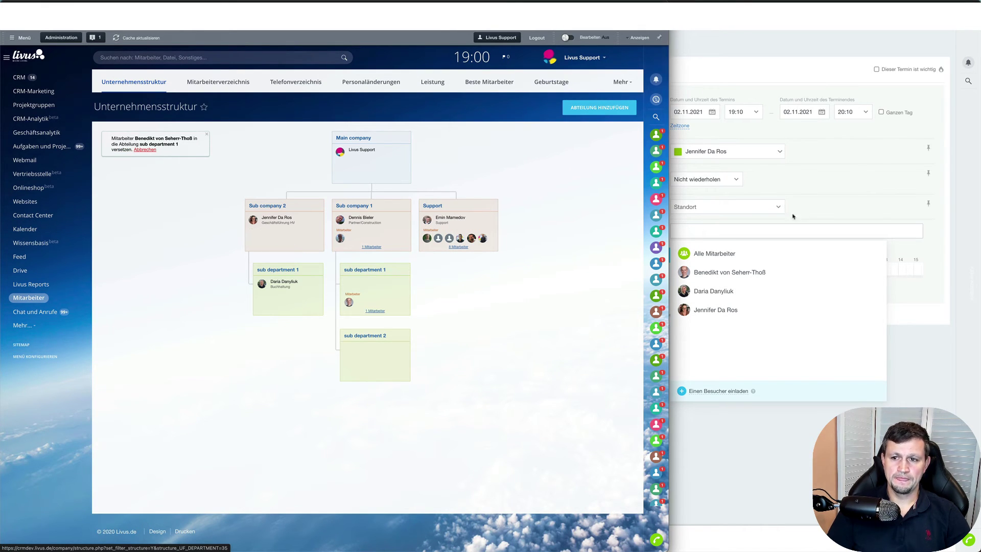
pyautogui.click(817, 208)
pyautogui.click(817, 208)
pyautogui.press('super+r')
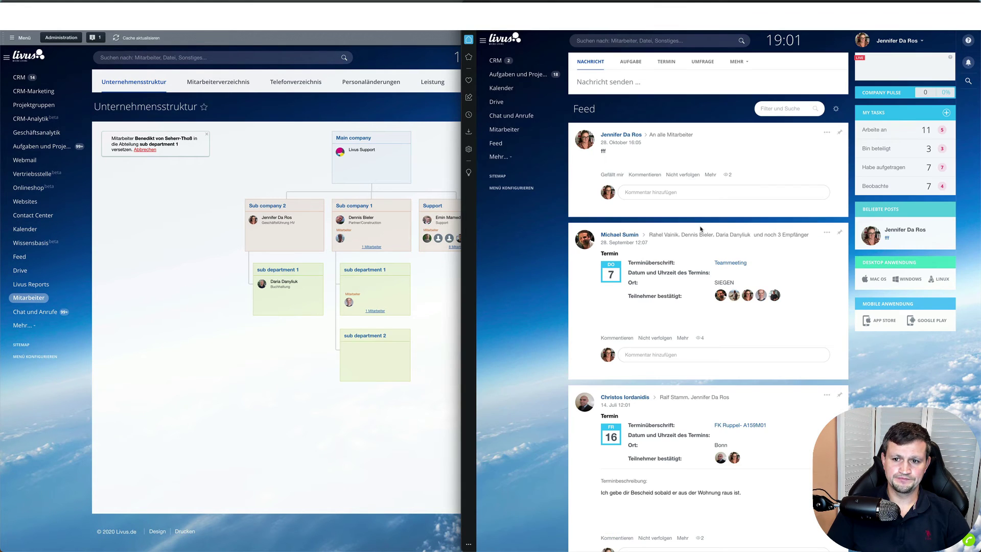
# In another new event, search the participants for the moved-back employee, and close the event unsaved
pyautogui.click(672, 64)
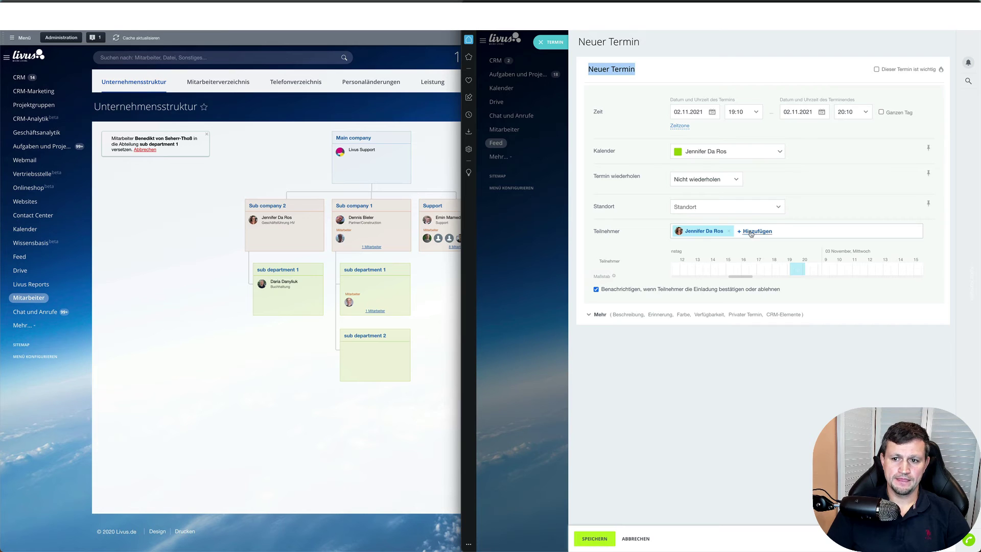
pyautogui.click(751, 232)
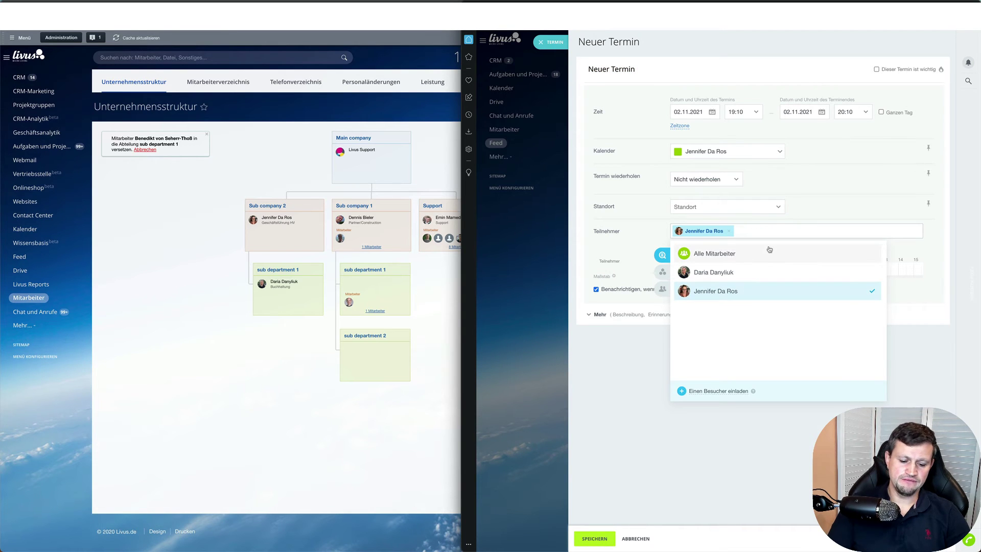
pyautogui.write('ben')
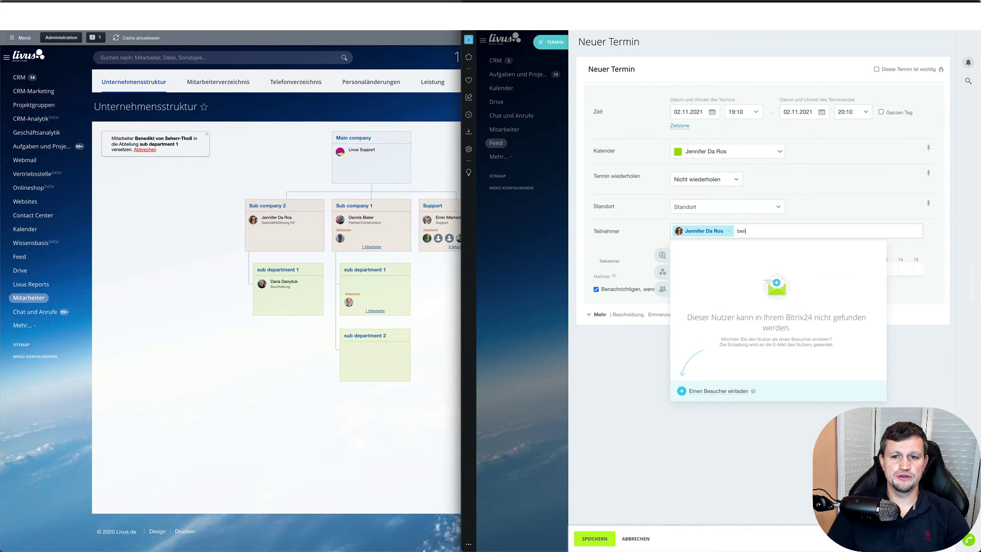
pyautogui.click(554, 45)
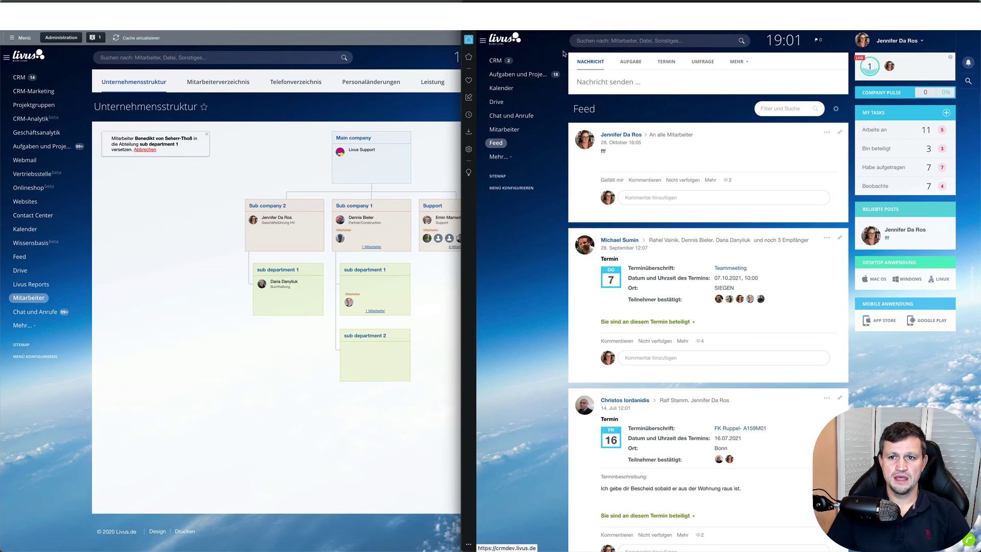
# In a feed poll draft, search the recipients for Sub company 1's manager, and clear the search
pyautogui.click(708, 64)
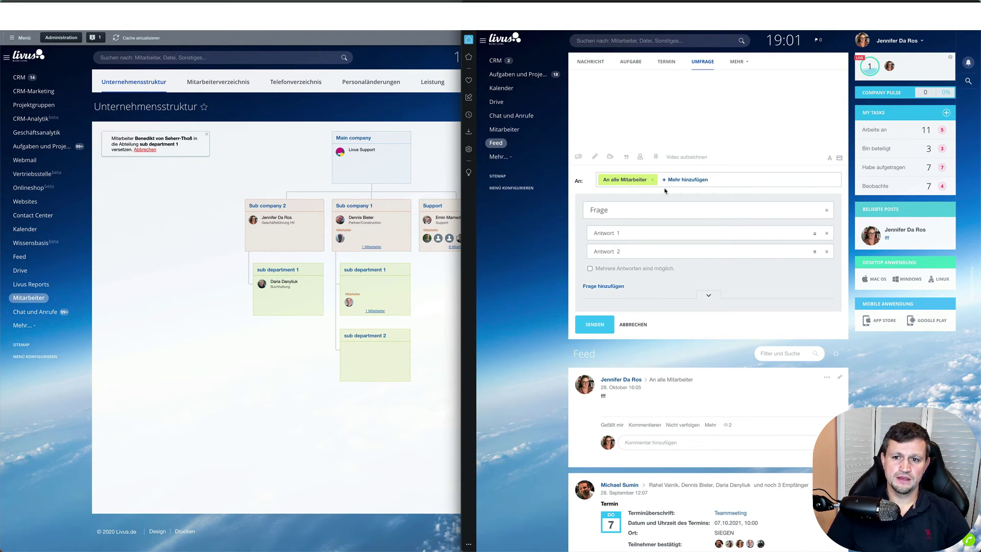
pyautogui.click(680, 178)
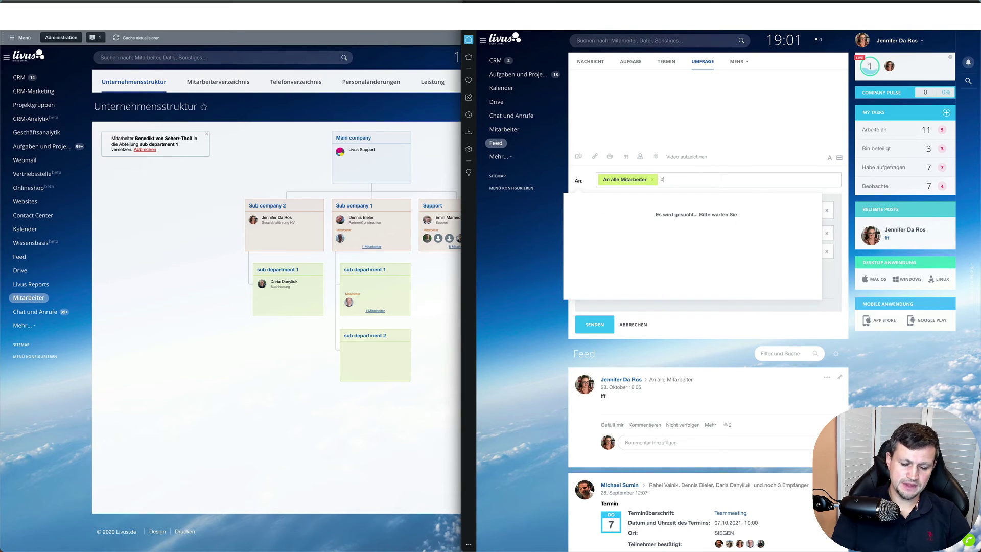
pyautogui.write('den')
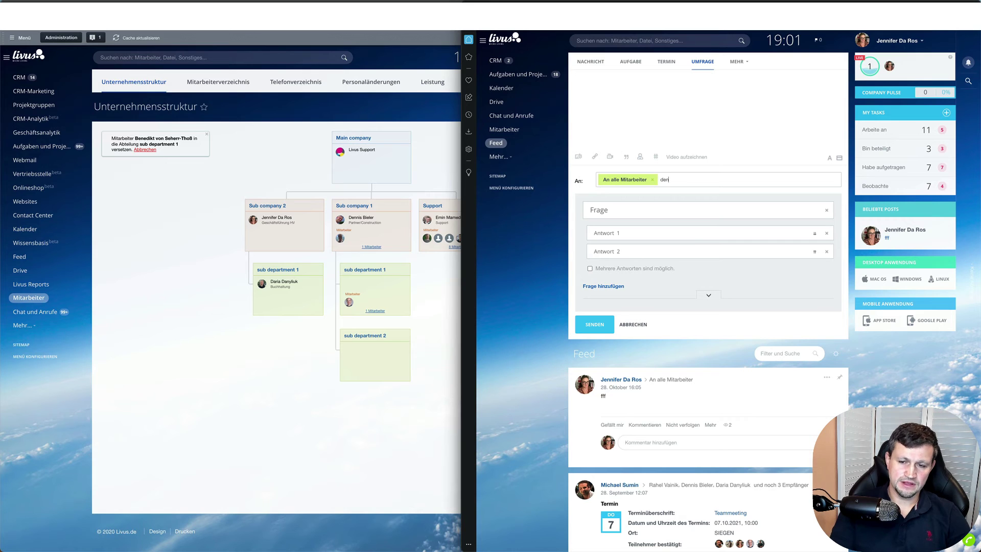
pyautogui.press('BackSpace')
pyautogui.press('BackSpace')
pyautogui.press('BackSpace')
pyautogui.press('Escape')
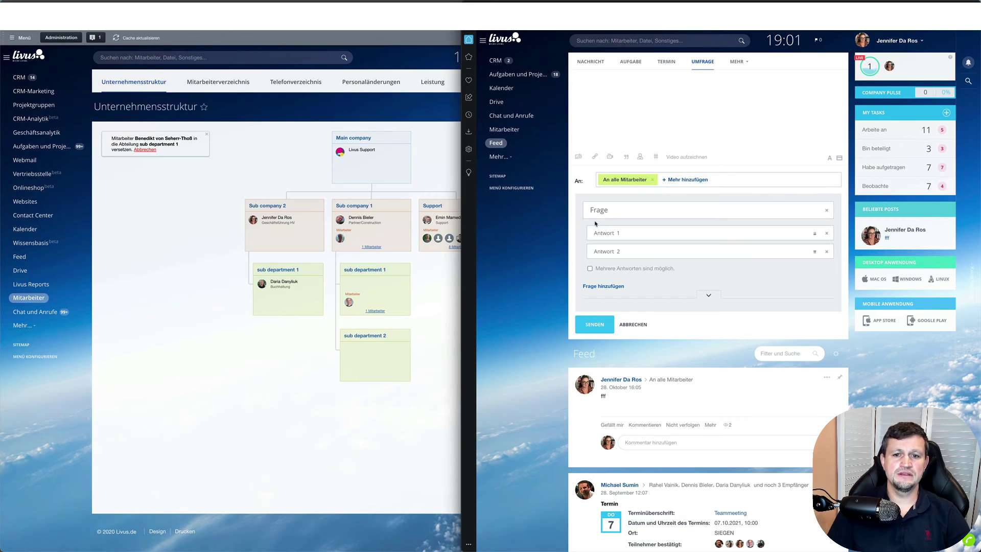
# In a feed file post, open the recipient selection and search for the employee moved back to Sub company 1
pyautogui.click(737, 62)
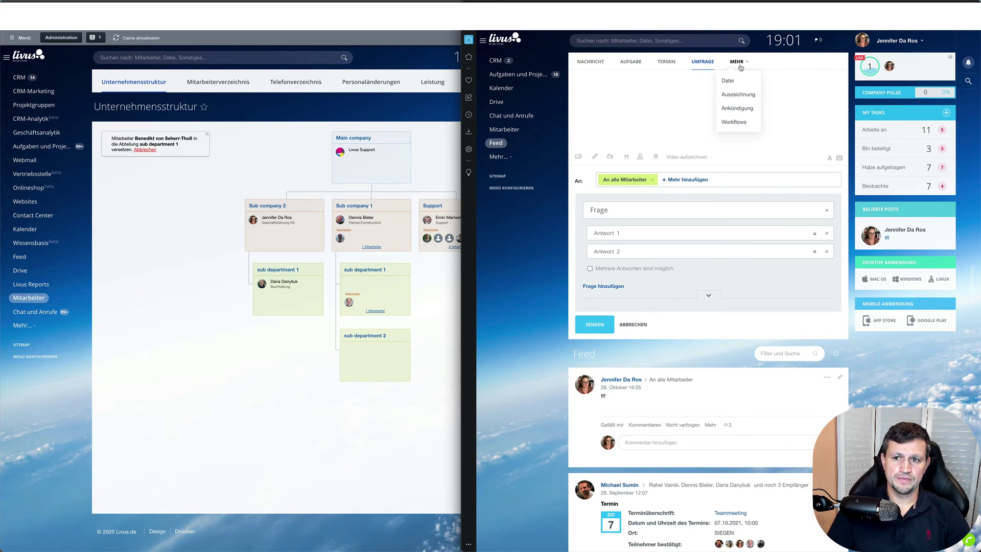
pyautogui.click(734, 84)
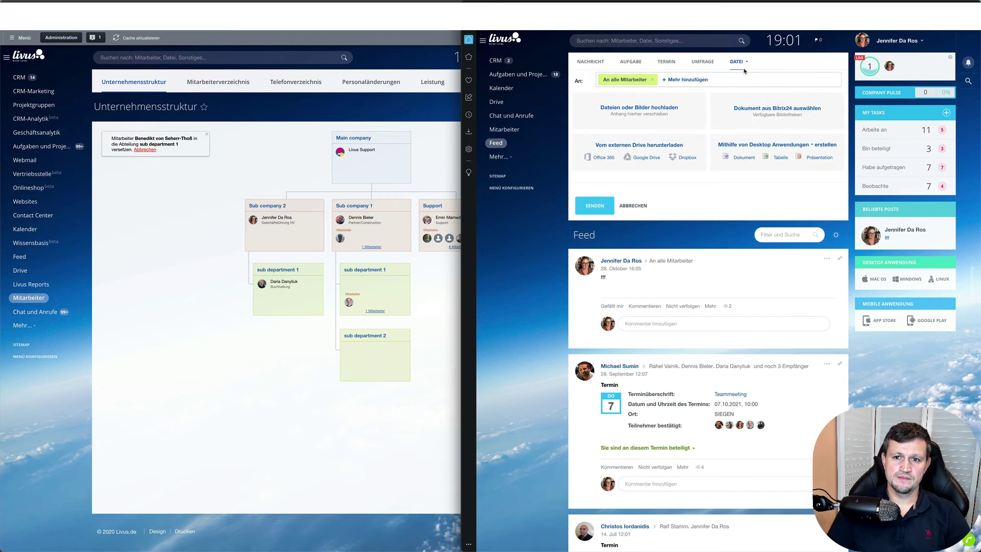
pyautogui.click(688, 82)
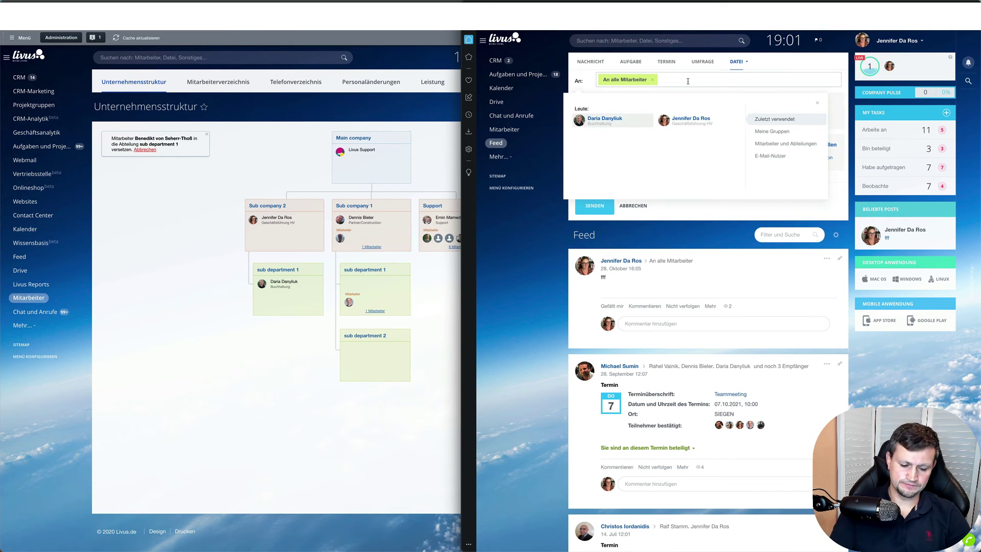
pyautogui.write('ben')
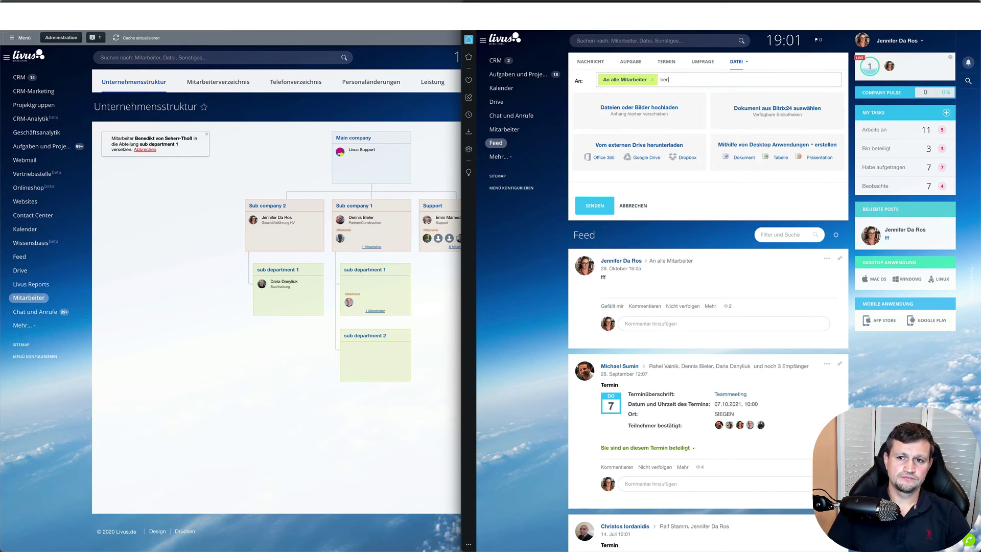
# Clear the recipient search in the feed file post and list the selectable employees and departments
pyautogui.press('BackSpace')
pyautogui.press('BackSpace')
pyautogui.press('BackSpace')
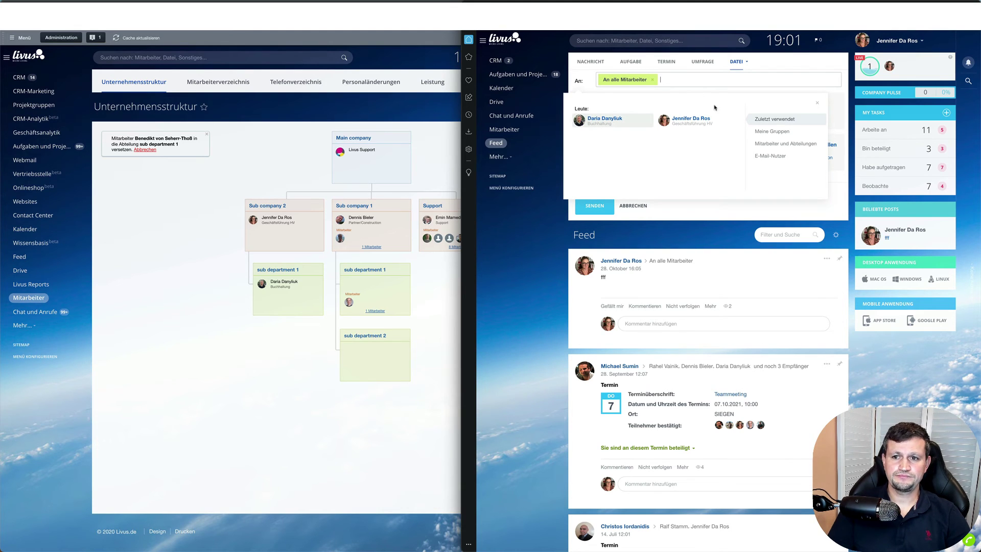
pyautogui.click(768, 143)
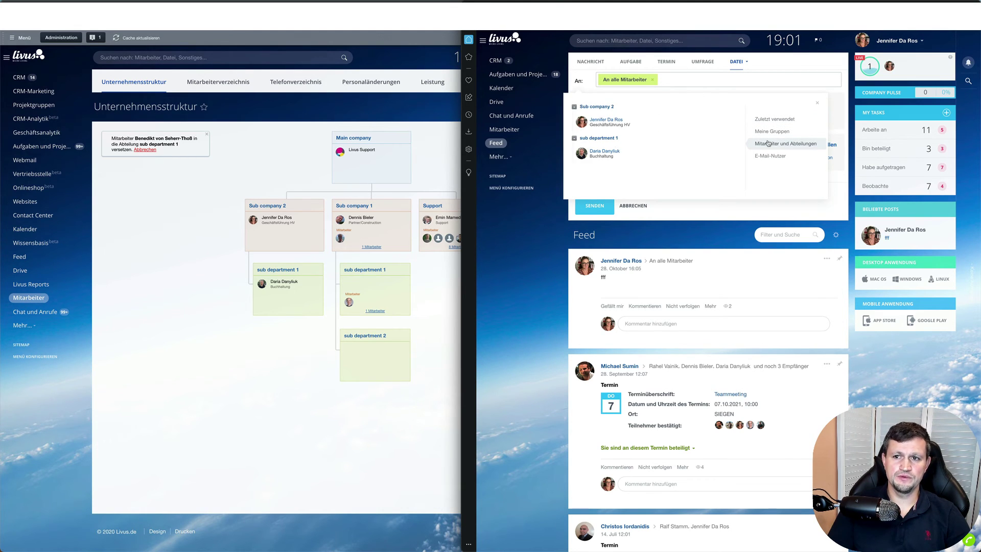
# Change the feed post type to an announcement (Ankündigung) and list the employees and departments selectable as recipients
pyautogui.click(738, 62)
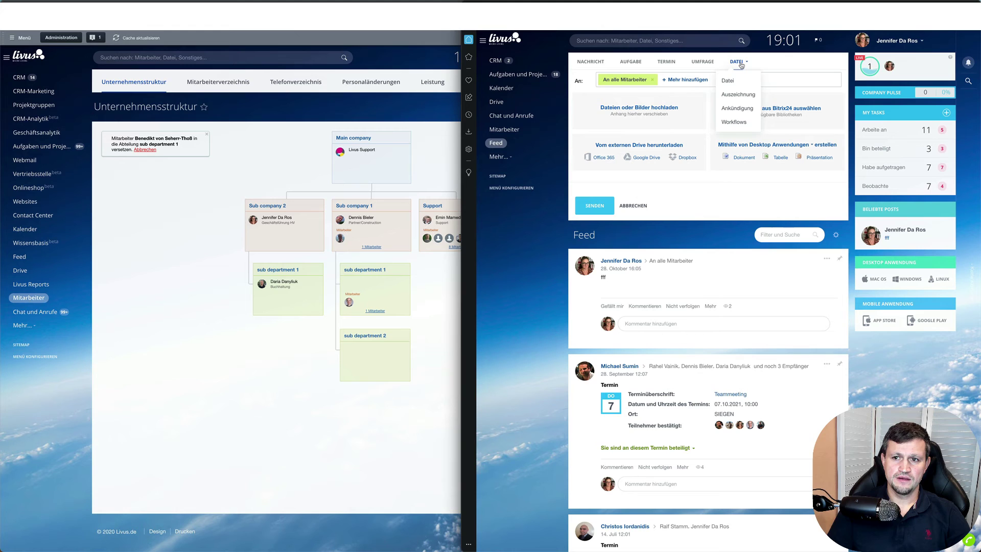
pyautogui.click(739, 95)
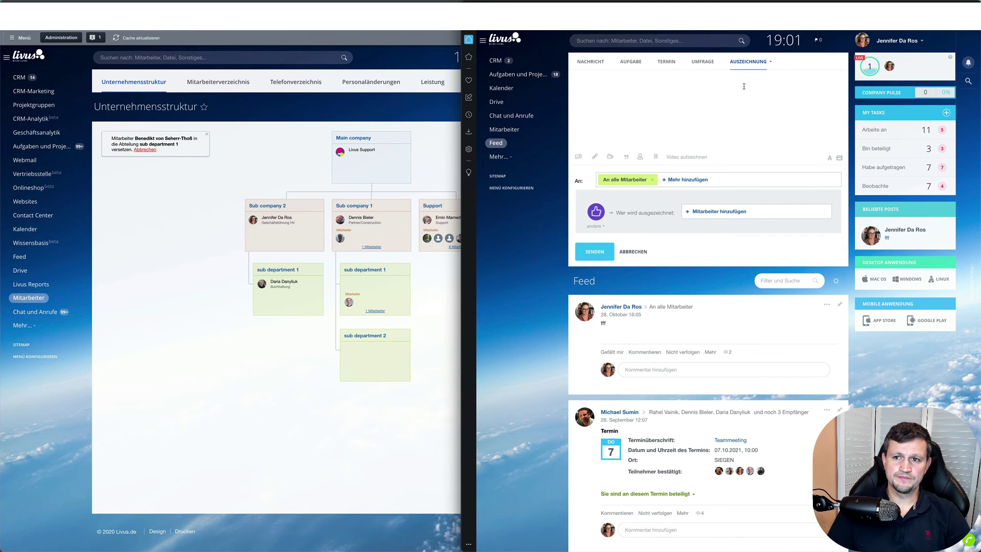
pyautogui.click(761, 63)
pyautogui.click(740, 111)
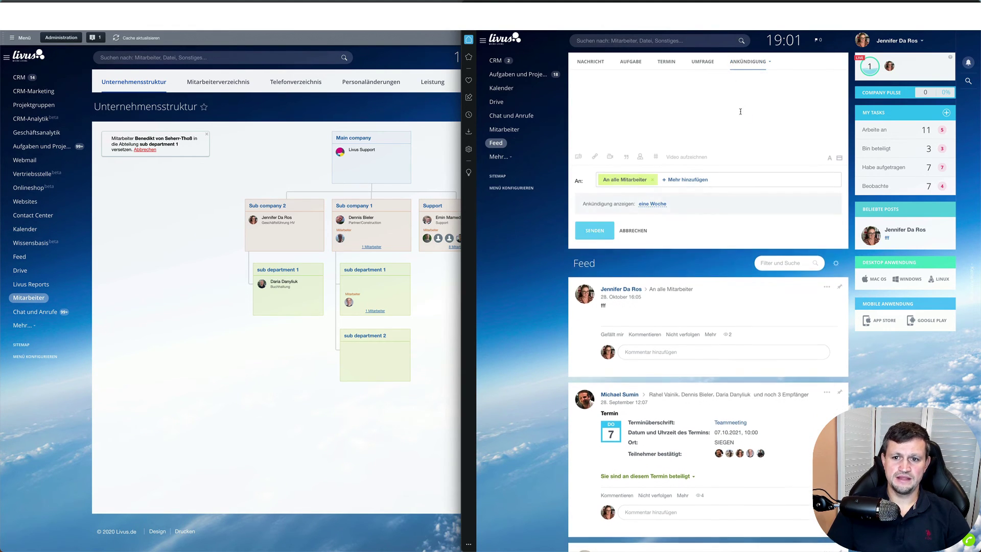
pyautogui.click(681, 178)
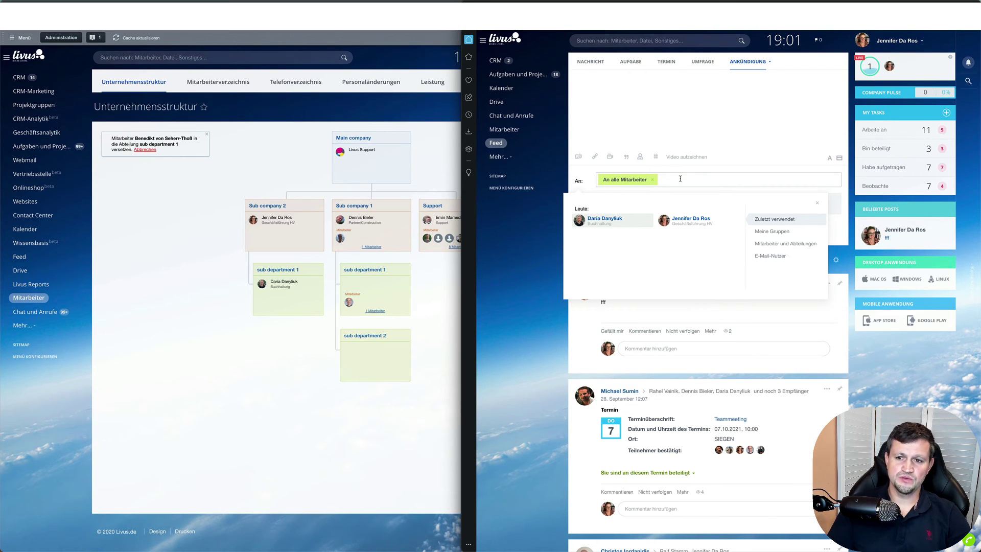
pyautogui.click(781, 243)
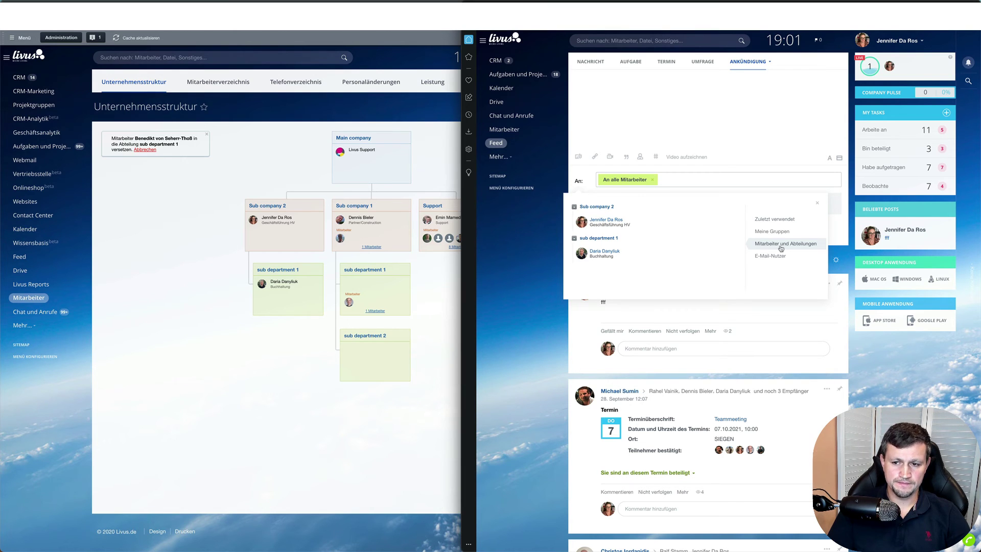
# Search the announcement recipients for the Sub company 1 employee with "ben", clear the search and list employees and departments again
pyautogui.click(714, 181)
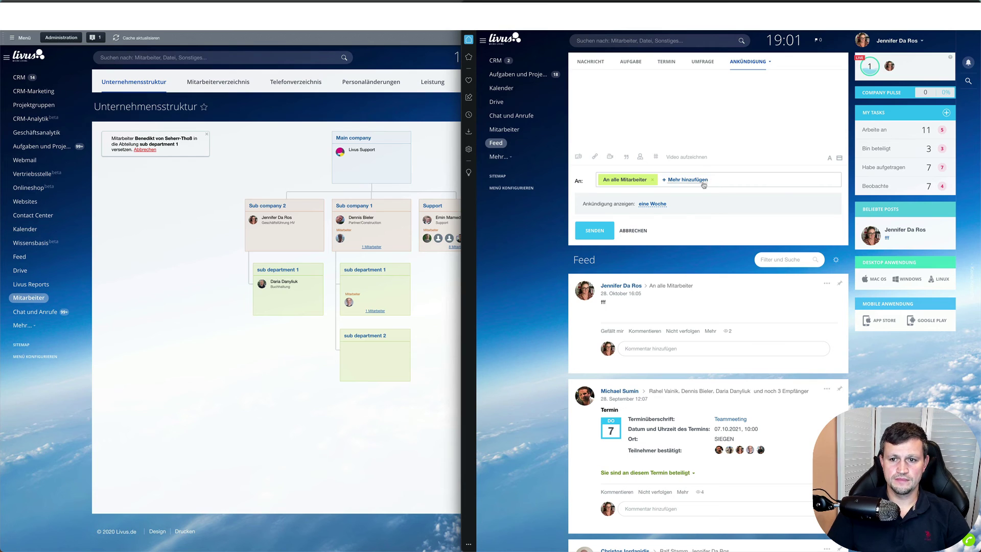
pyautogui.click(701, 182)
pyautogui.write('ben')
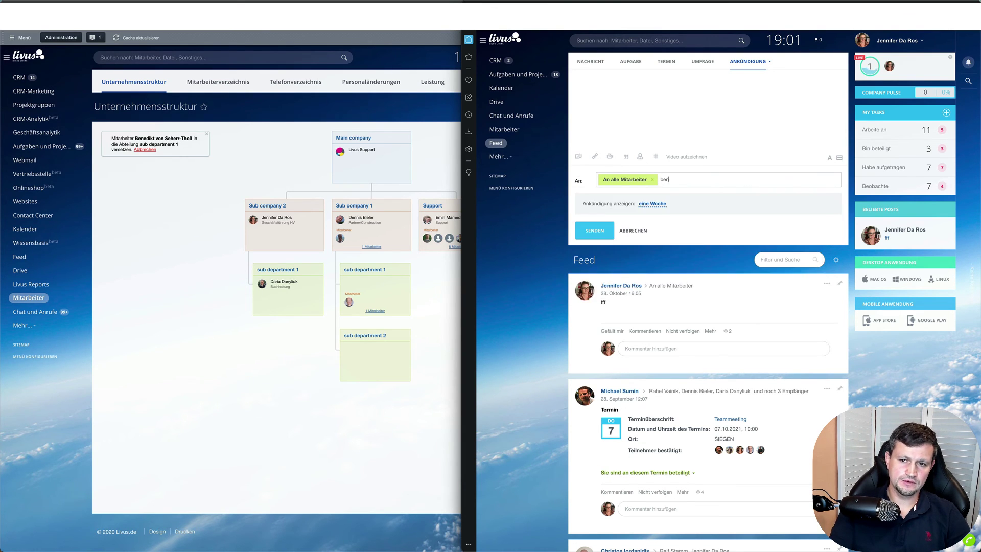
pyautogui.press('BackSpace')
pyautogui.press('BackSpace')
pyautogui.press('BackSpace')
pyautogui.click(776, 245)
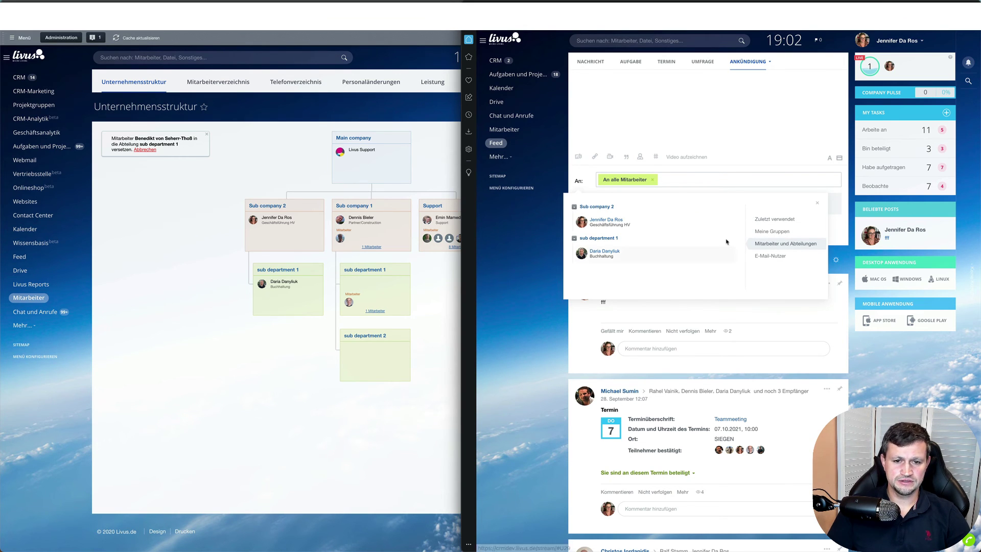
# Move the employee from Sub company 1's sub department 1 to Sub company 2 in the company structure, and reload the manager's feed page
pyautogui.click(404, 324)
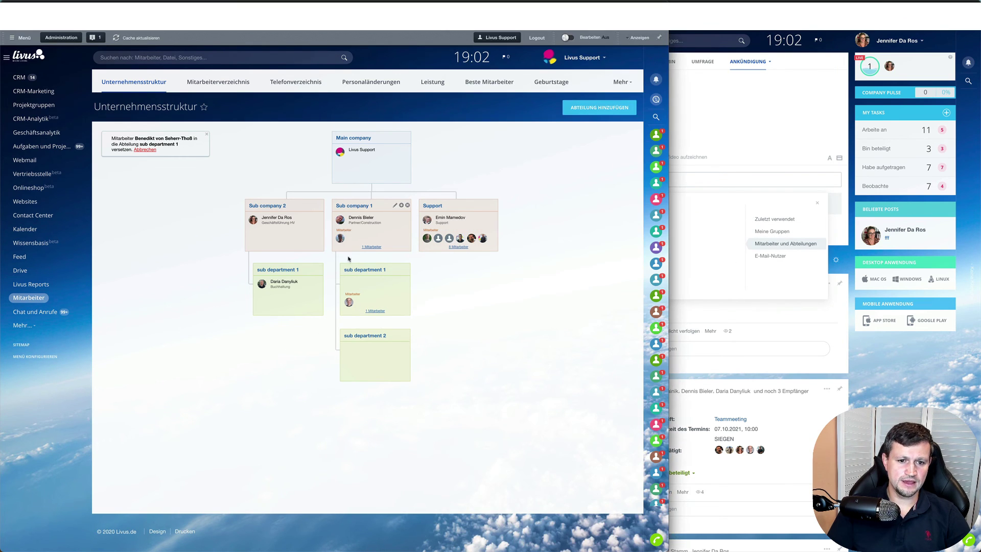
pyautogui.moveTo(349, 302); pyautogui.dragTo(285, 240)
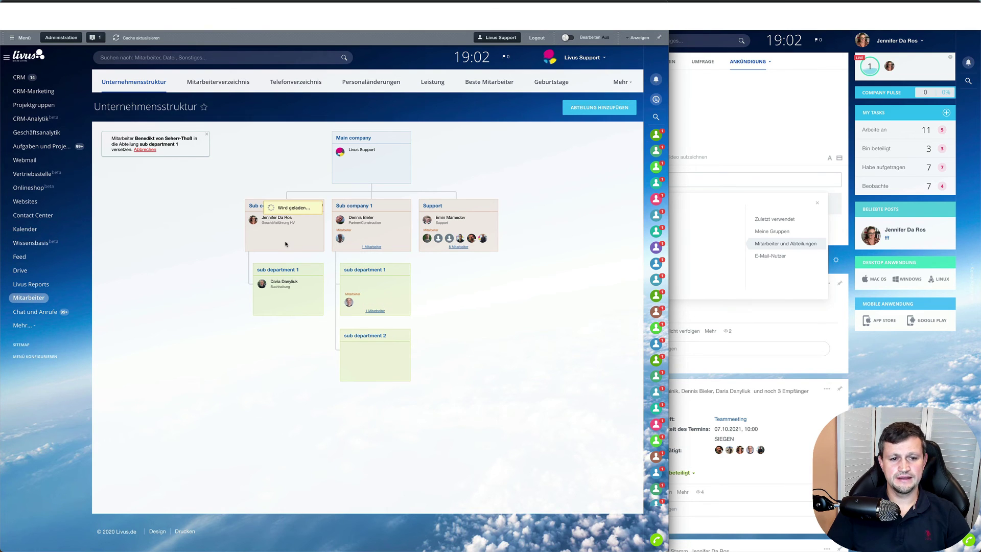
pyautogui.click(795, 179)
pyautogui.click(794, 178)
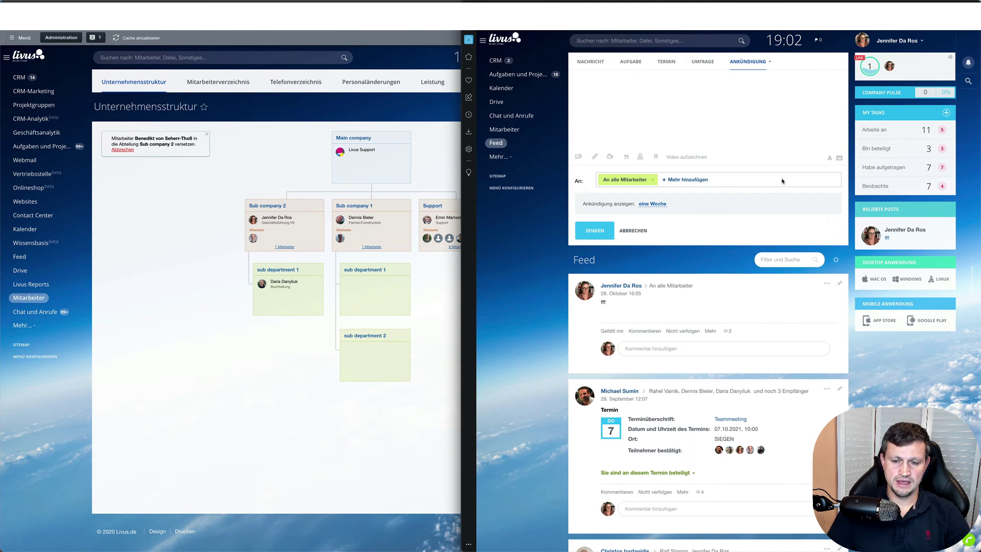
pyautogui.press('super+r')
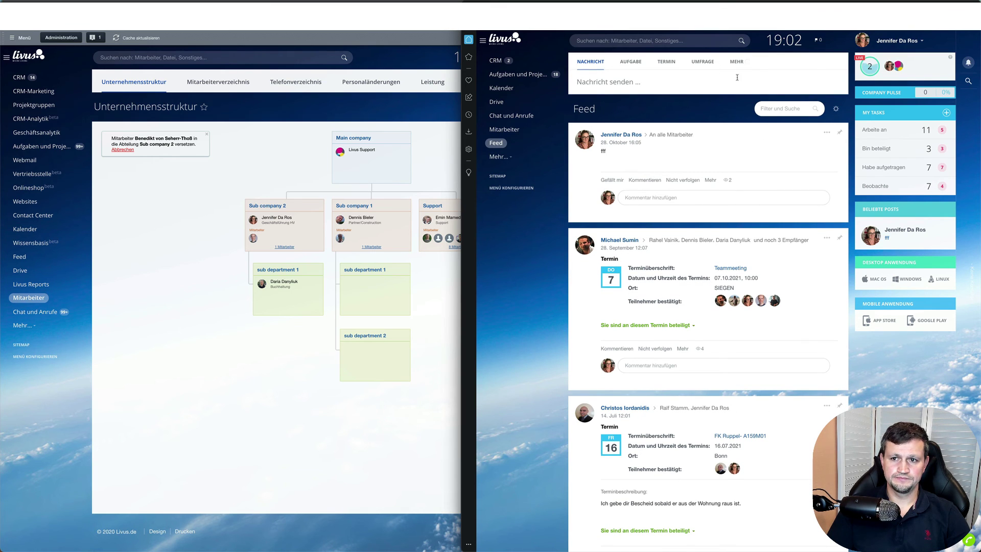
# Start a new feed announcement (Ankündigung) and list its selectable recipients by employees and departments to check for the moved employee
pyautogui.click(735, 62)
pyautogui.click(736, 62)
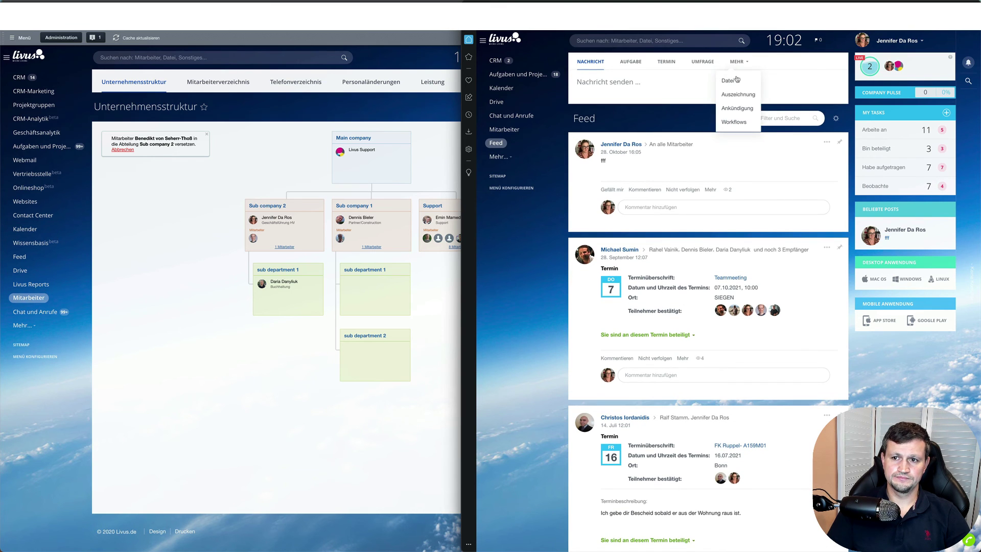
pyautogui.click(742, 107)
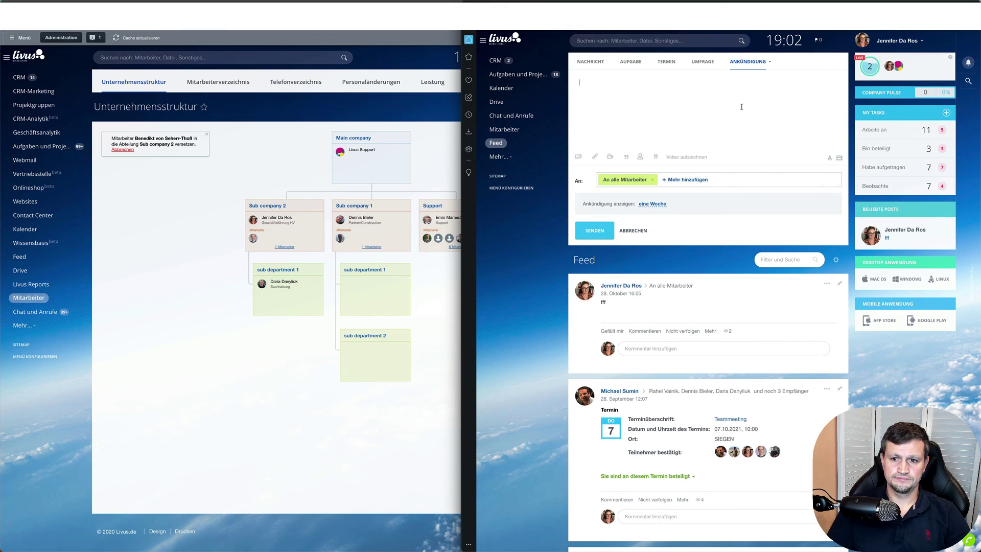
pyautogui.click(688, 180)
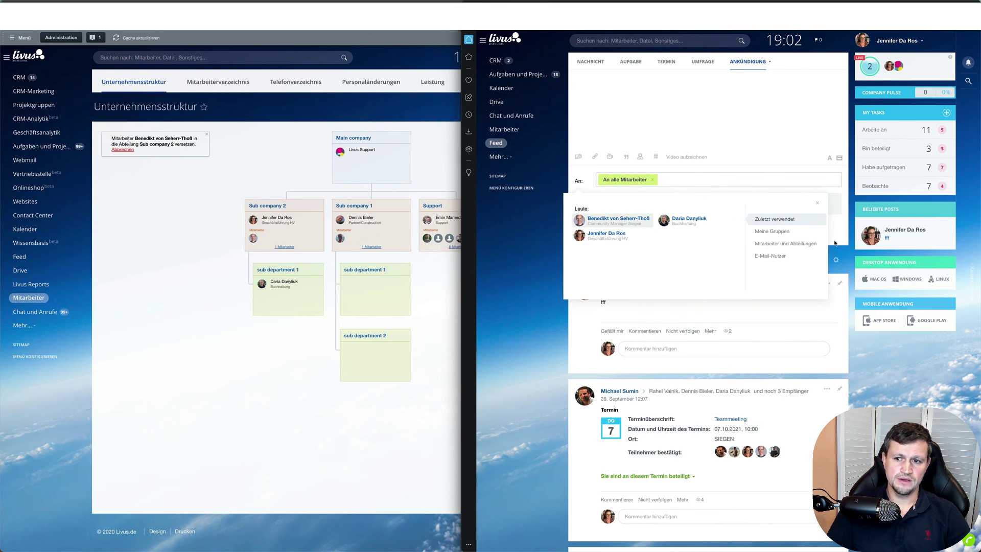
pyautogui.click(804, 248)
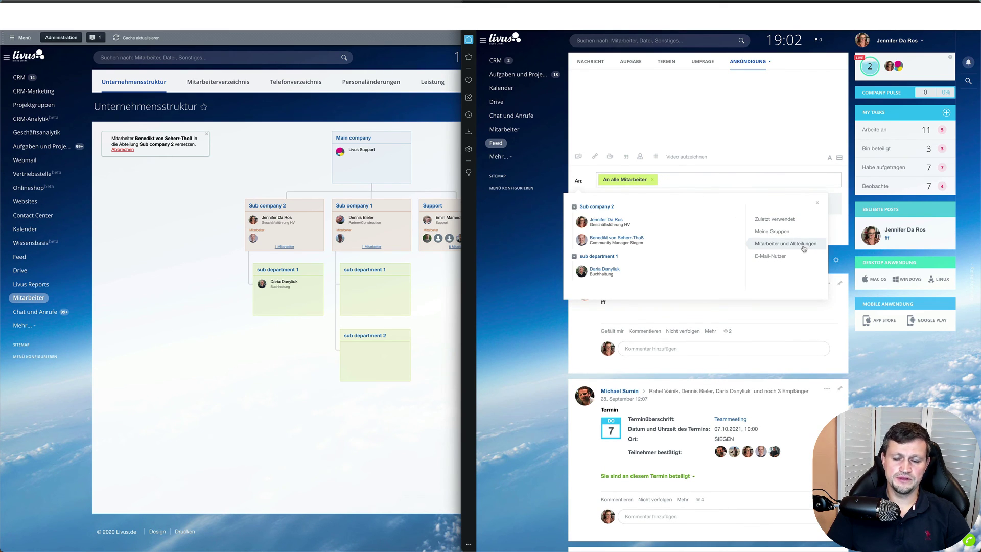